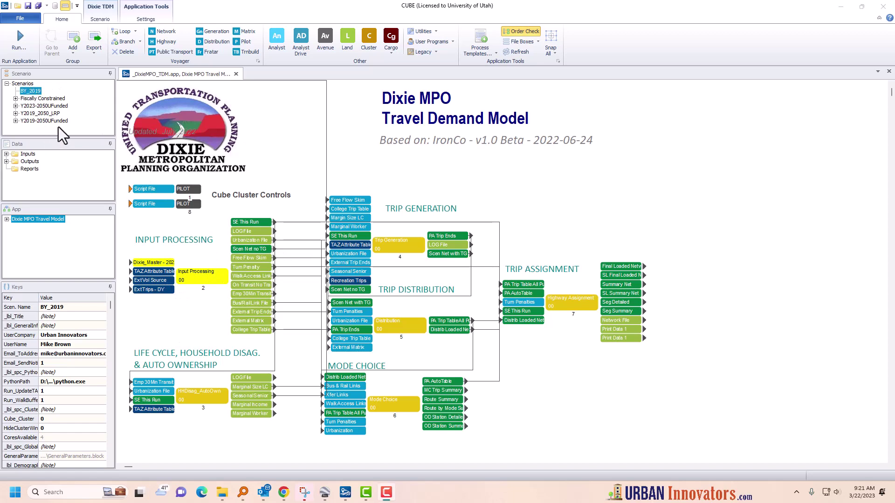
# From the Scenarios root, try to open the Dixie_Master network; the 2022-11-02 .net file fails to open.
pyautogui.click(24, 84)
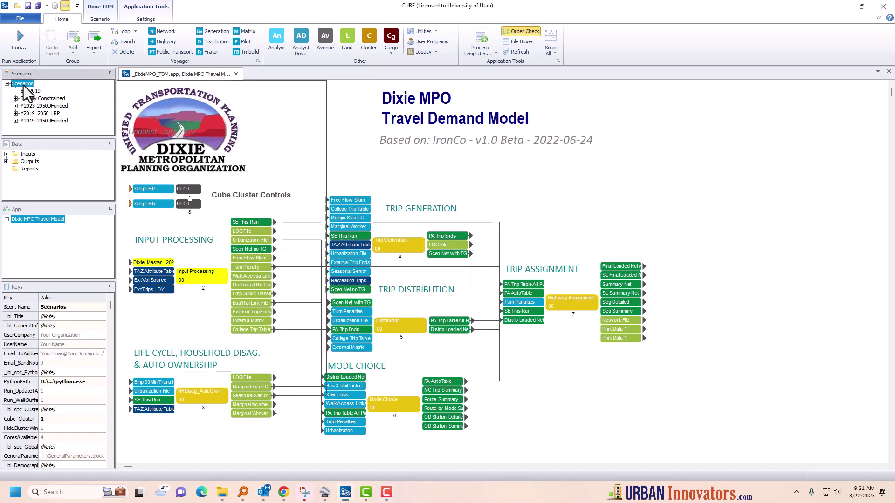
pyautogui.doubleClick(152, 263)
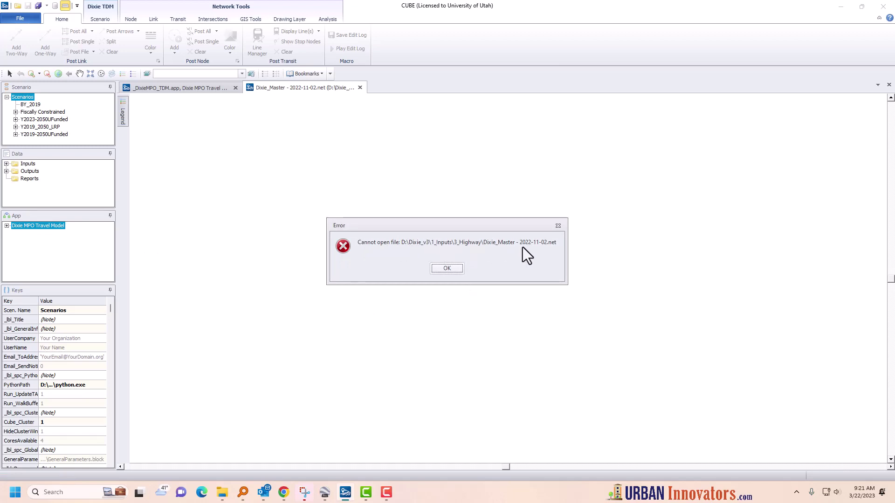
# Check the Dixie_Master .net files in D:\Dixie_v3\1_Inputs\3_Highway in File Explorer, then minimize it.
pyautogui.click(222, 493)
pyautogui.moveTo(447, 96); pyautogui.dragTo(251, 313)
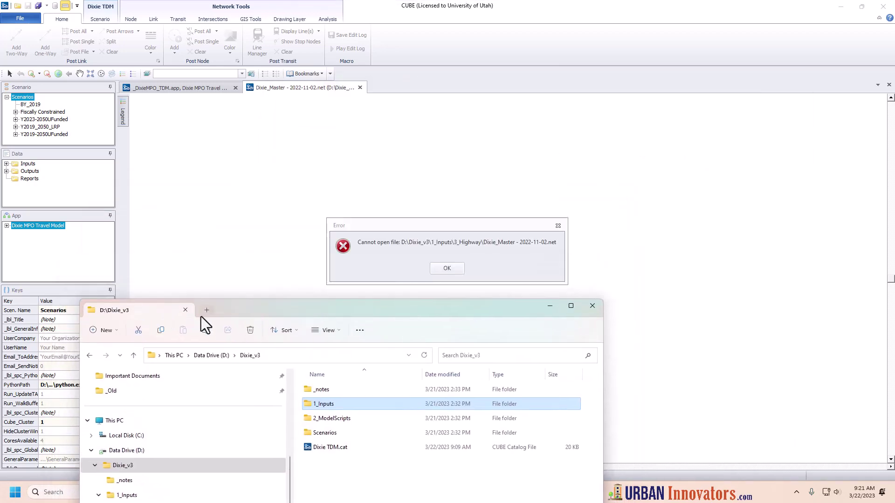
pyautogui.doubleClick(311, 407)
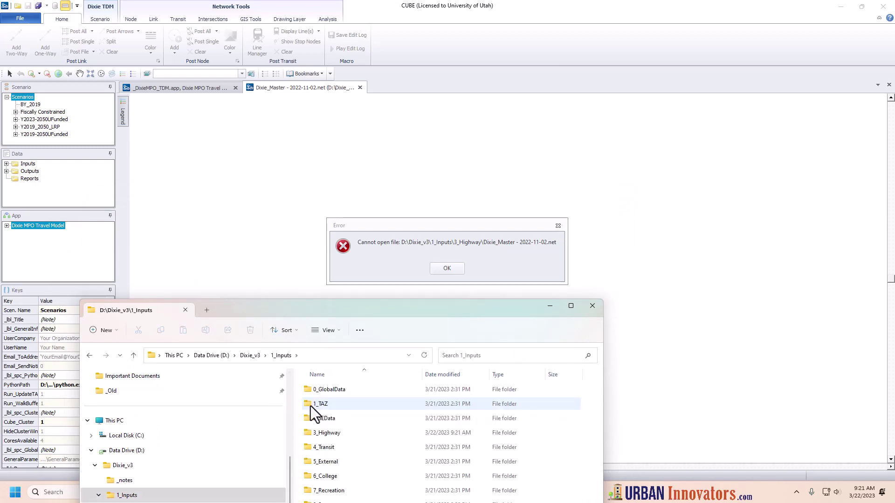
pyautogui.doubleClick(328, 435)
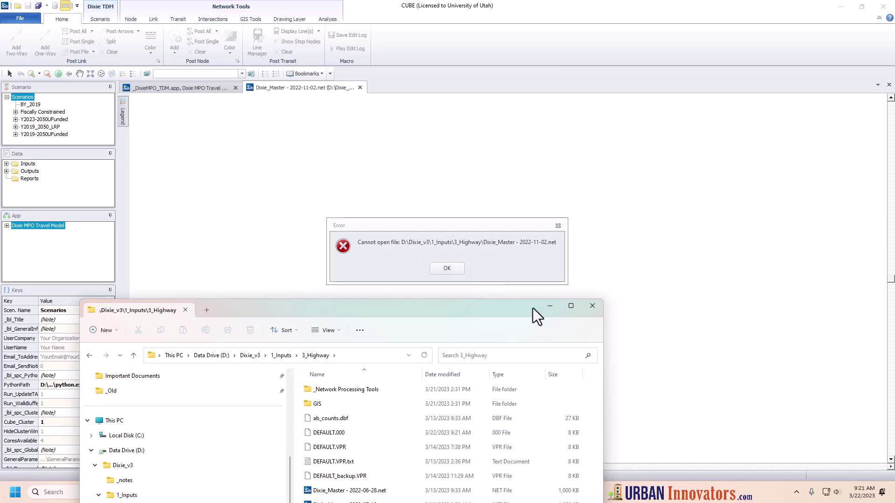
pyautogui.moveTo(524, 307); pyautogui.dragTo(504, 156)
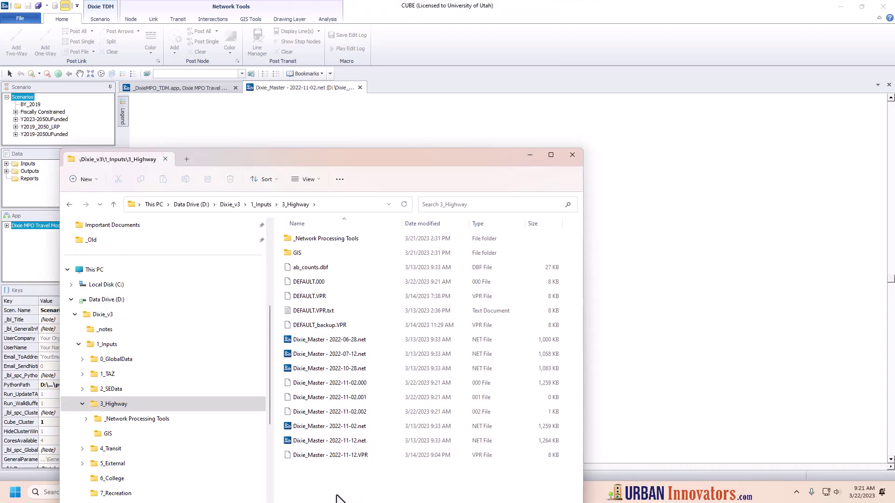
pyautogui.click(532, 157)
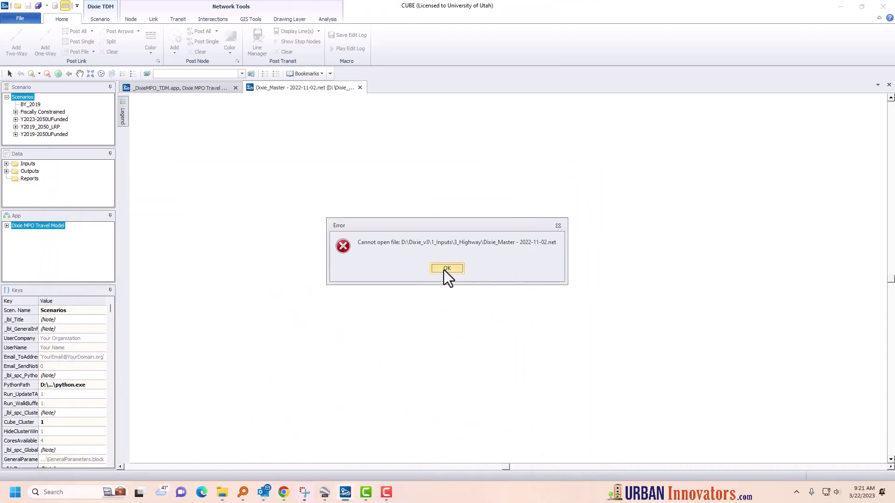
# Dismiss the error and retry the Dixie_Master network under the Fiscally Constrained LRP_2023 scenario.
pyautogui.click(444, 270)
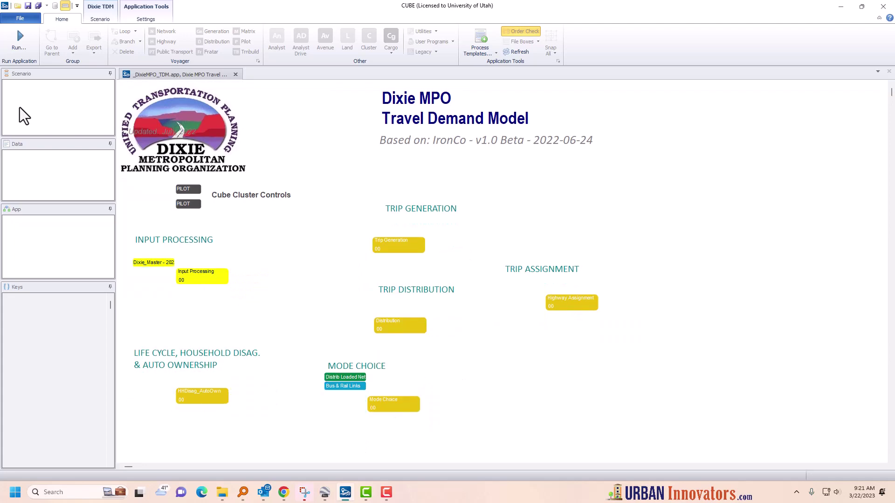
pyautogui.click(31, 91)
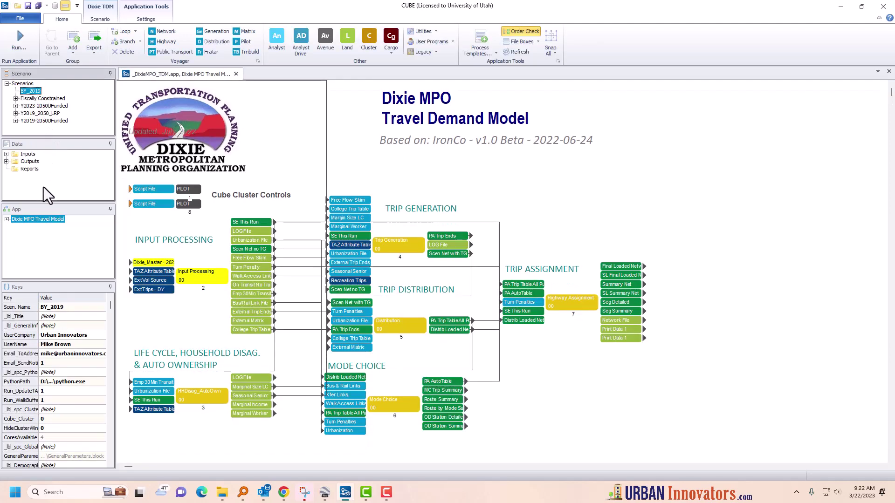
pyautogui.click(15, 99)
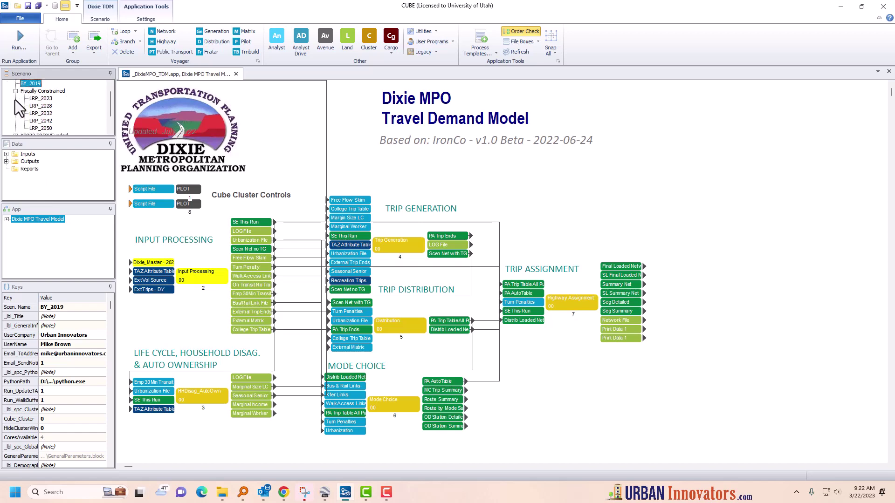
pyautogui.click(48, 100)
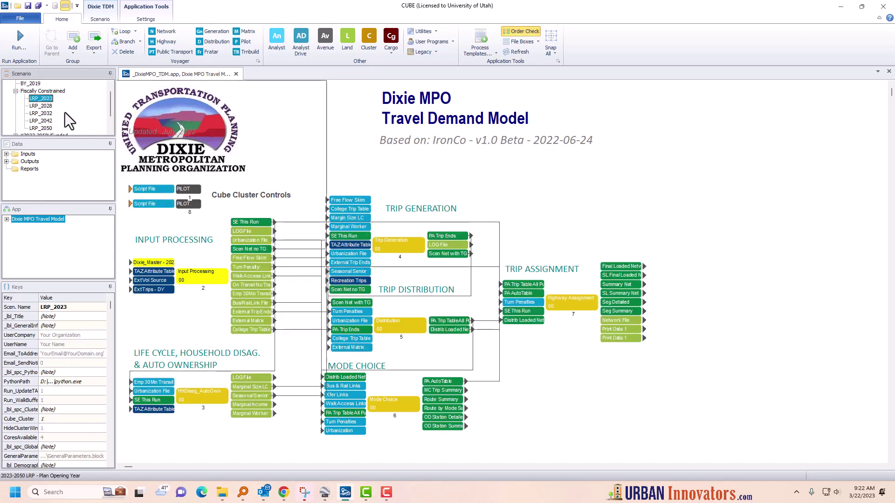
pyautogui.doubleClick(154, 262)
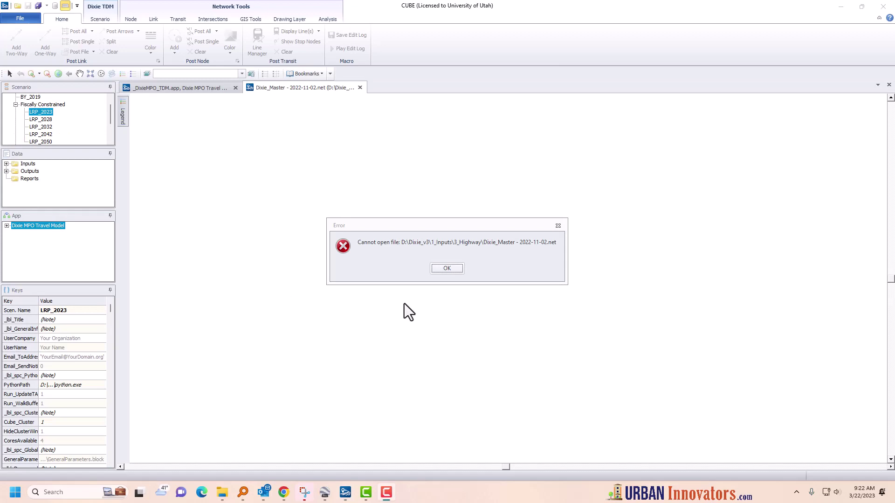
# Dismiss the repeated error and reload the Dixie_Master network under the BY_2019 scenario.
pyautogui.click(453, 270)
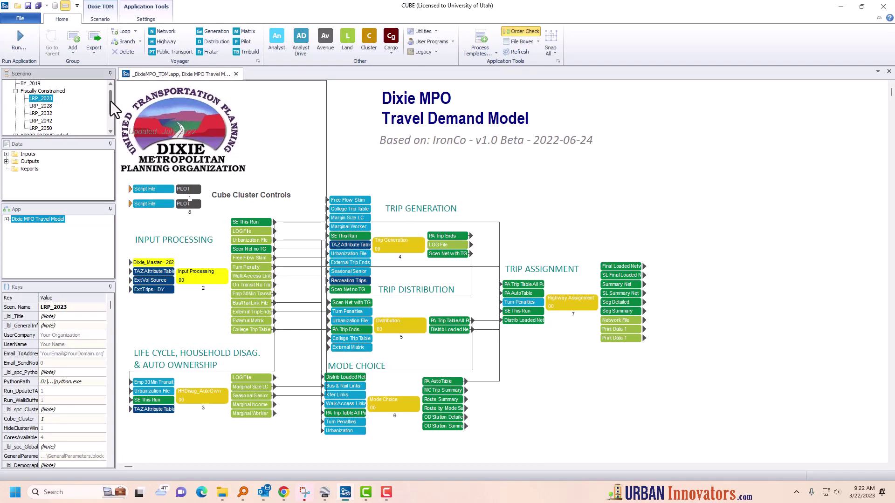
pyautogui.click(30, 91)
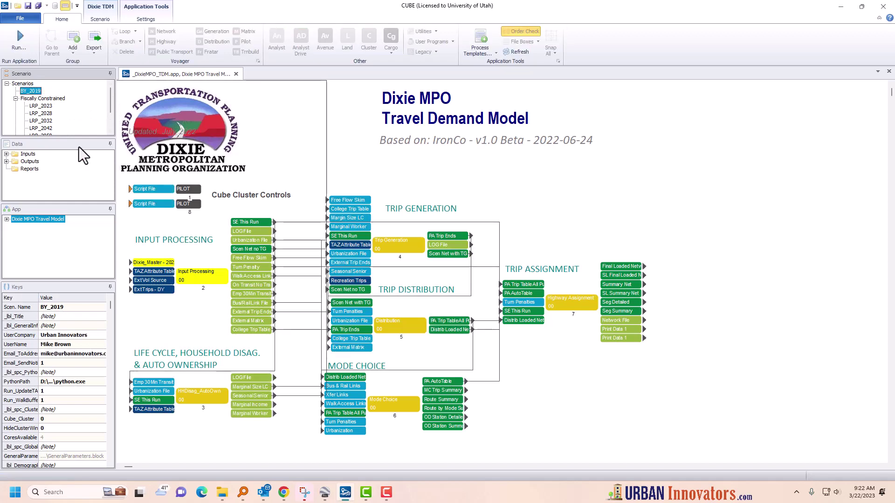
pyautogui.doubleClick(148, 262)
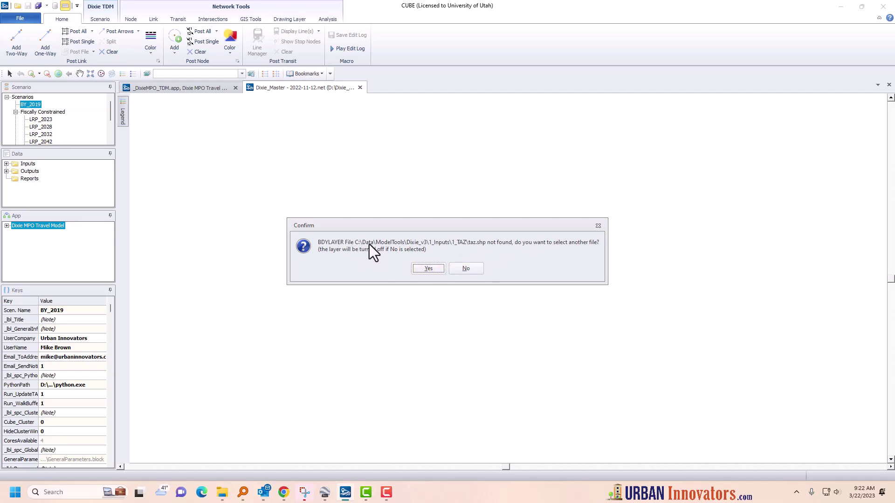
# Accept picking a new boundary layer and load Links.shp from the GIS folder.
pyautogui.click(441, 270)
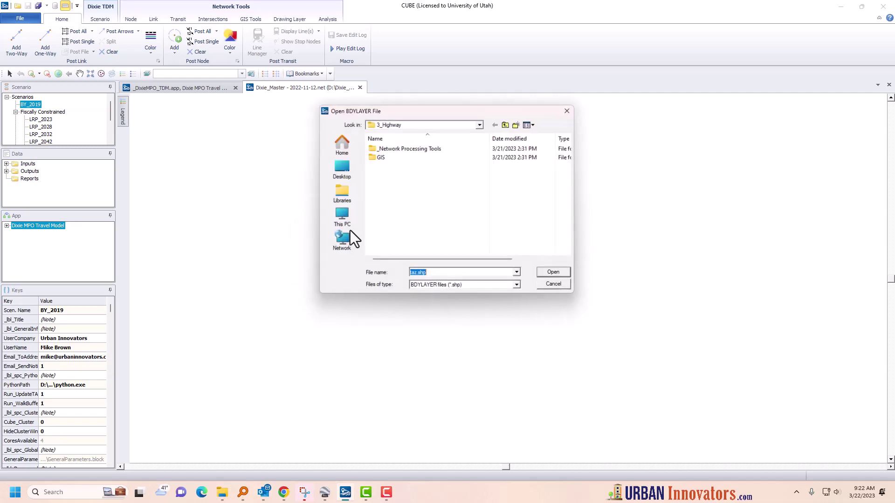
pyautogui.doubleClick(381, 158)
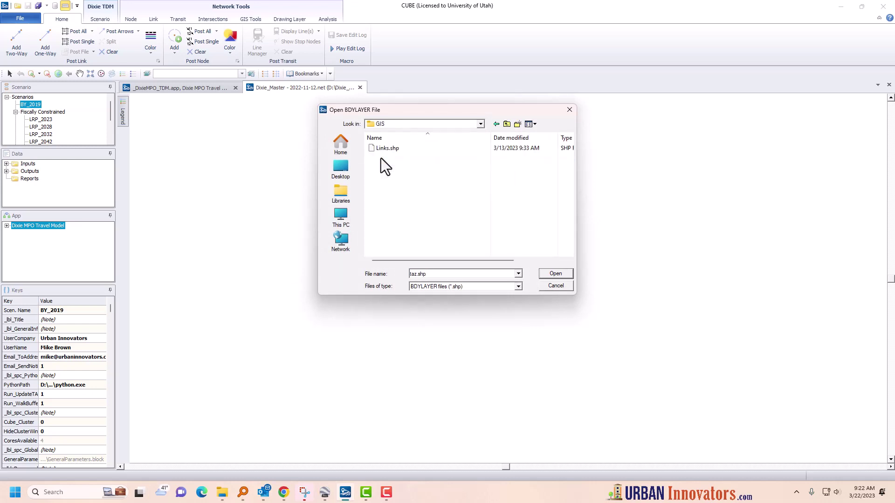
pyautogui.click(385, 147)
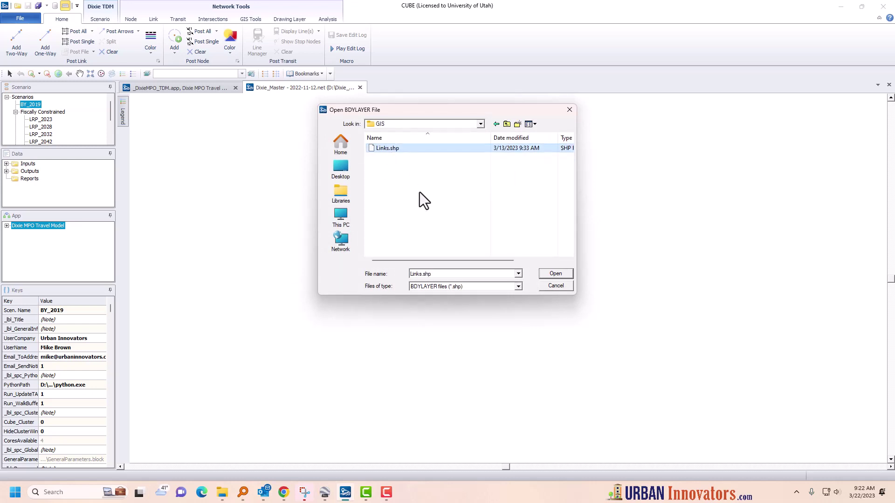
pyautogui.click(481, 126)
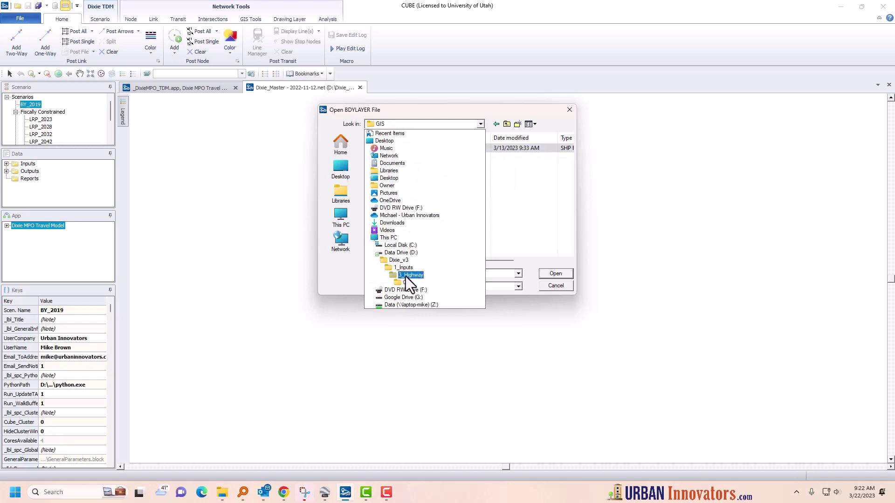
pyautogui.click(441, 124)
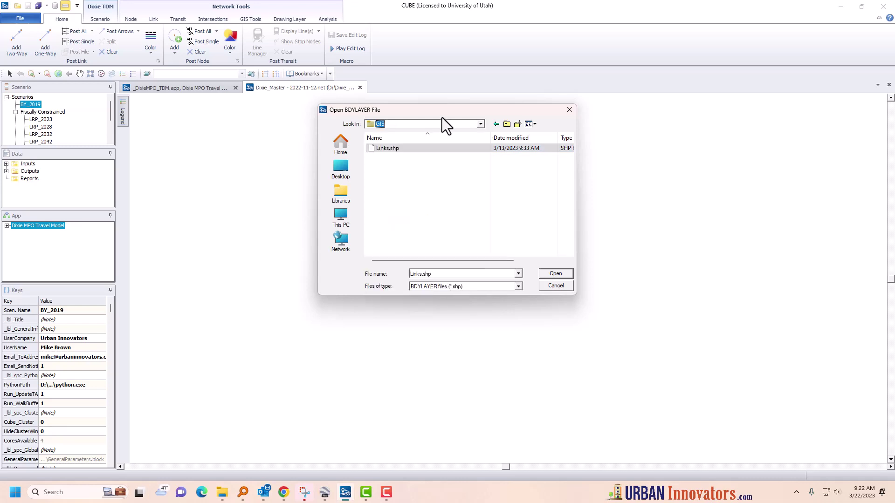
pyautogui.doubleClick(375, 147)
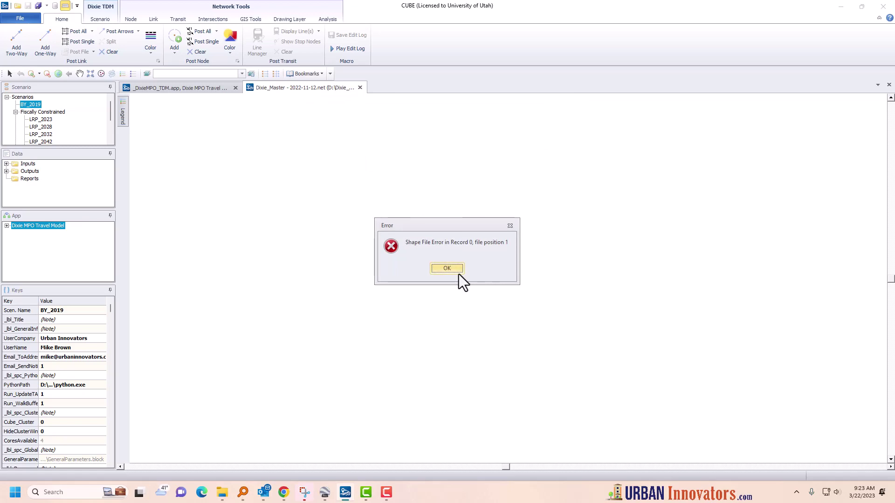
# Dismiss the shape file errors and turn on the BDY boundary layer in the map layers list.
pyautogui.click(461, 272)
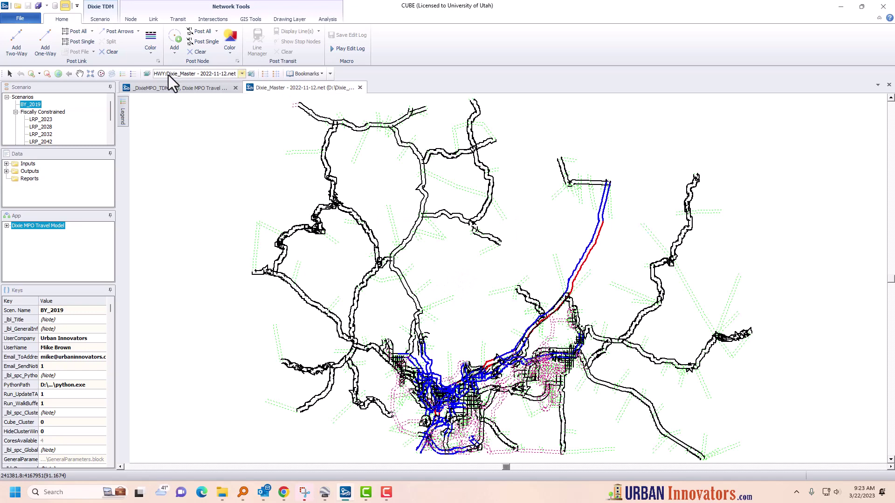
pyautogui.click(148, 73)
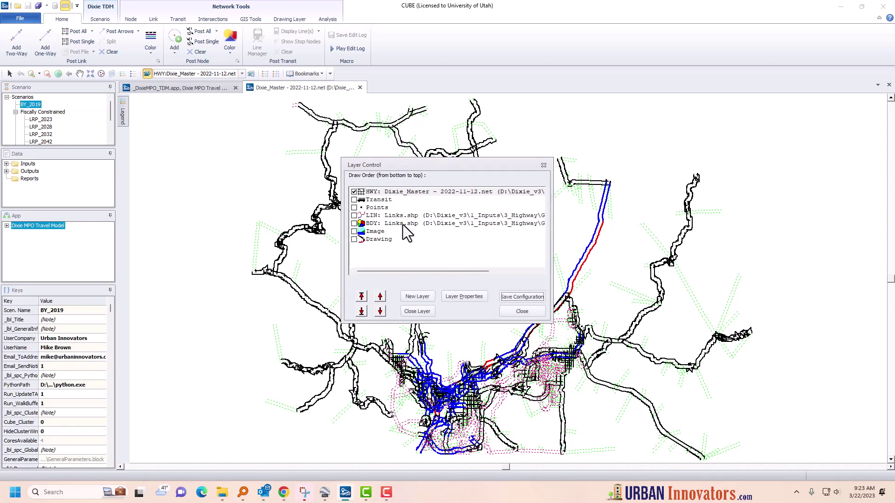
pyautogui.click(354, 224)
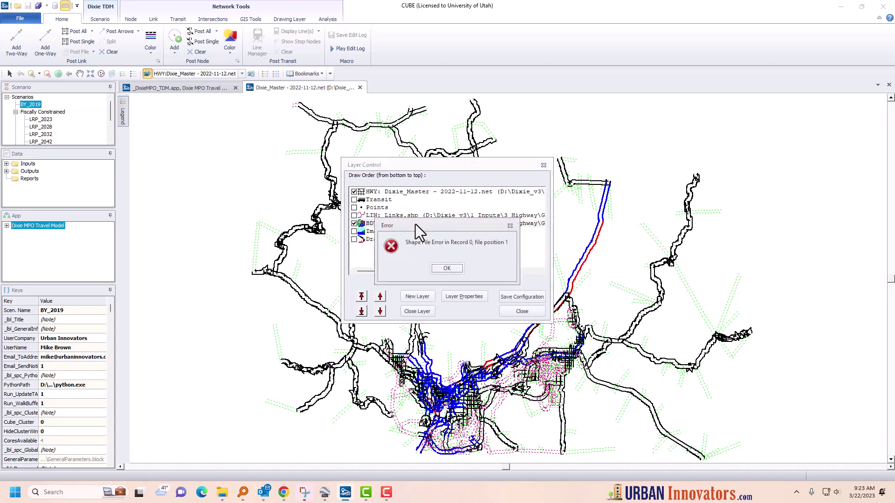
pyautogui.click(444, 267)
# Set the boundary layer file to 1_TAZ\taz.shp and finish with All Done.
pyautogui.doubleClick(379, 225)
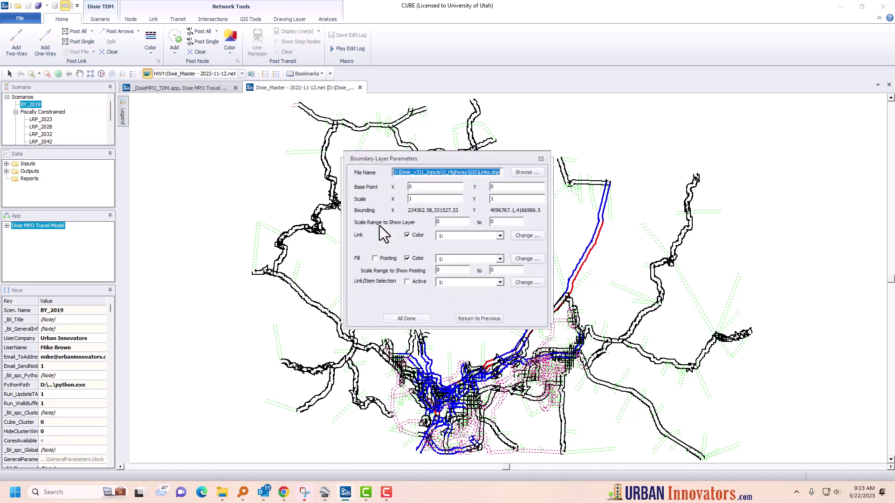
pyautogui.click(527, 172)
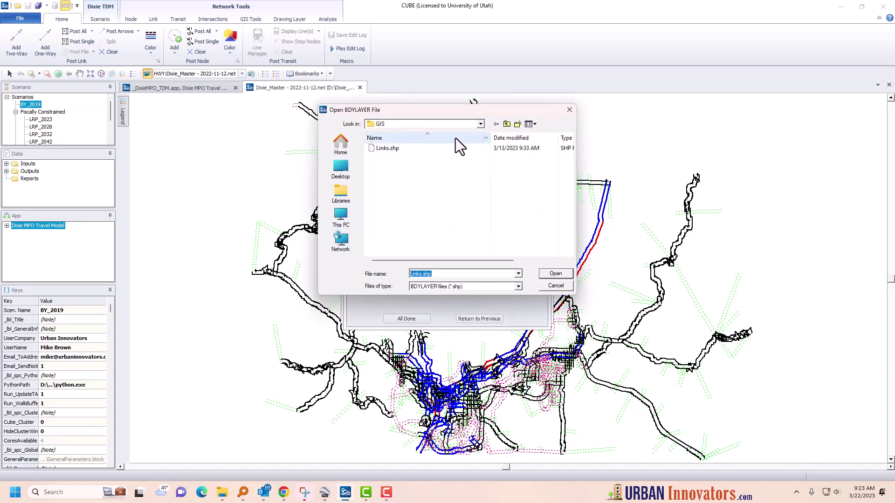
pyautogui.click(508, 125)
pyautogui.click(508, 125)
pyautogui.doubleClick(394, 157)
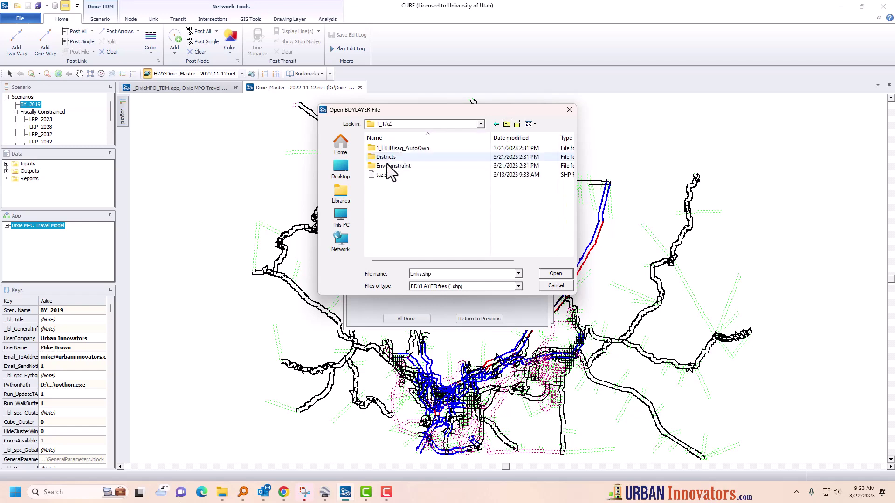
pyautogui.click(384, 175)
pyautogui.doubleClick(384, 175)
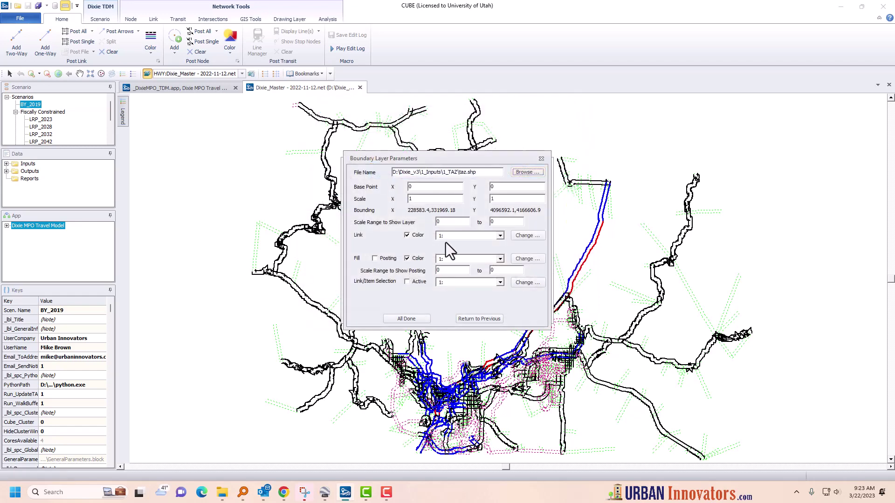
pyautogui.click(406, 319)
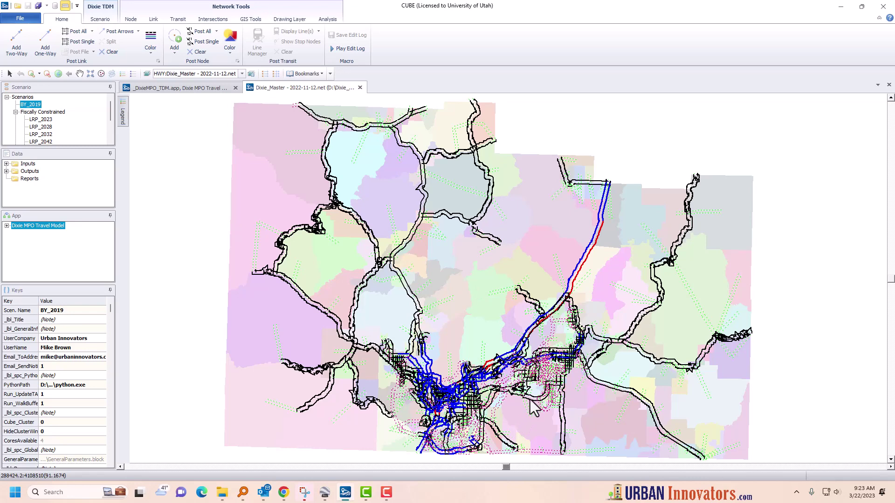
# Restore the 3_Highway folder and bring up the context menu for Dixie_Master - 2022-11-12.VPR.
pyautogui.click(225, 498)
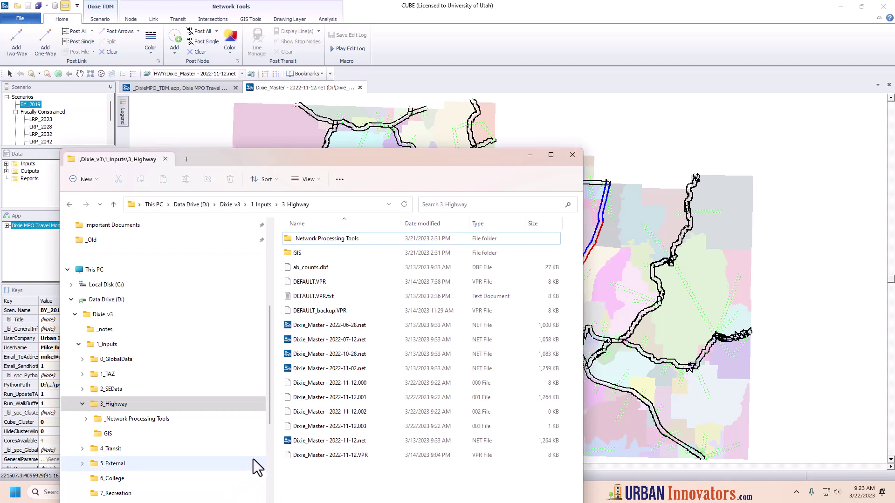
pyautogui.click(337, 457)
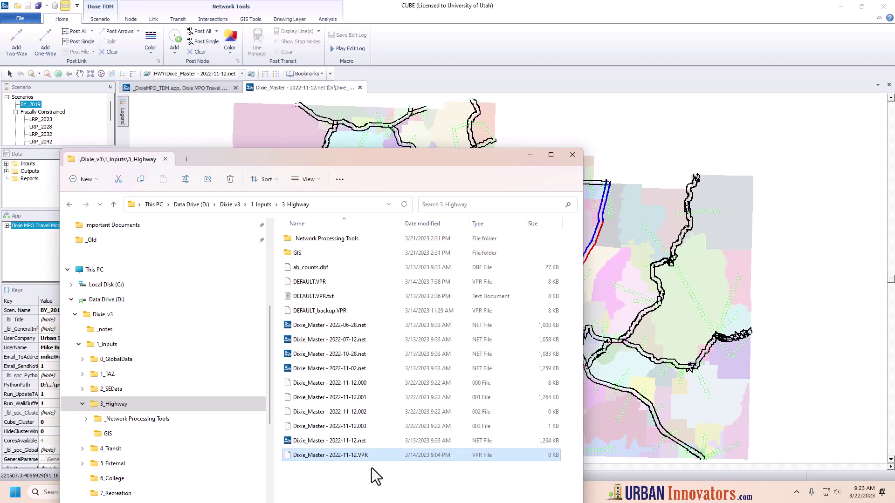
pyautogui.rightClick(335, 458)
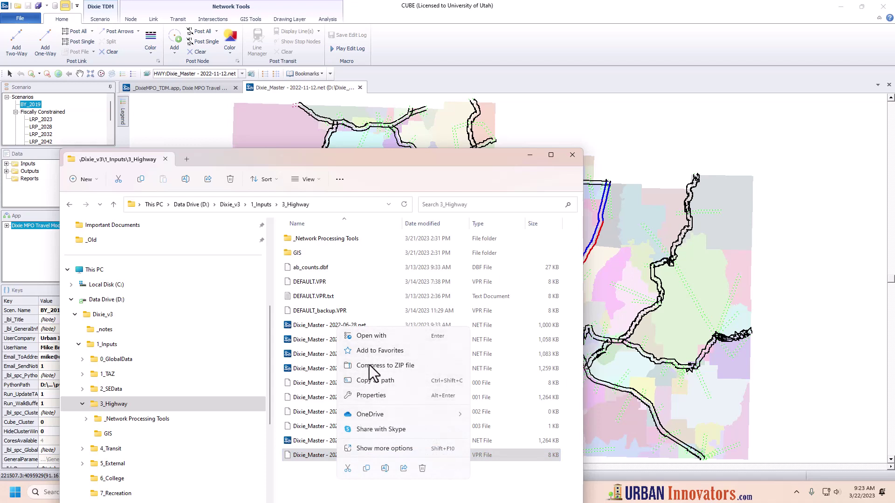
# Open the Dixie_Master - 2022-11-12.VPR file in WordPad just once.
pyautogui.click(375, 337)
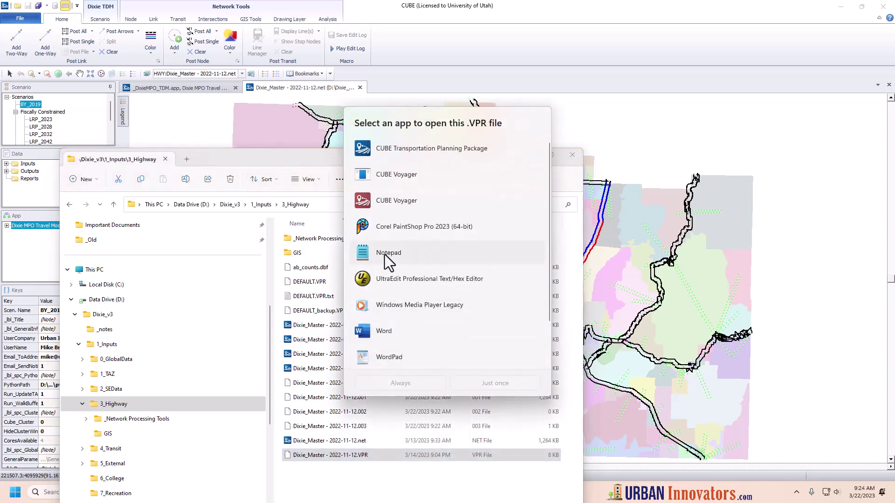
pyautogui.click(382, 357)
pyautogui.click(463, 386)
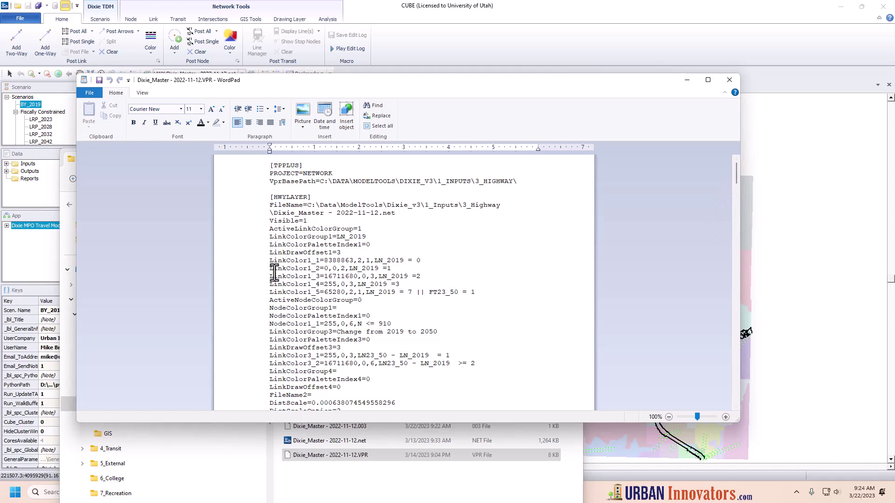
# Review the LinkColor1_2 and other layer colour settings, then close WordPad.
pyautogui.moveTo(270, 269); pyautogui.dragTo(336, 270)
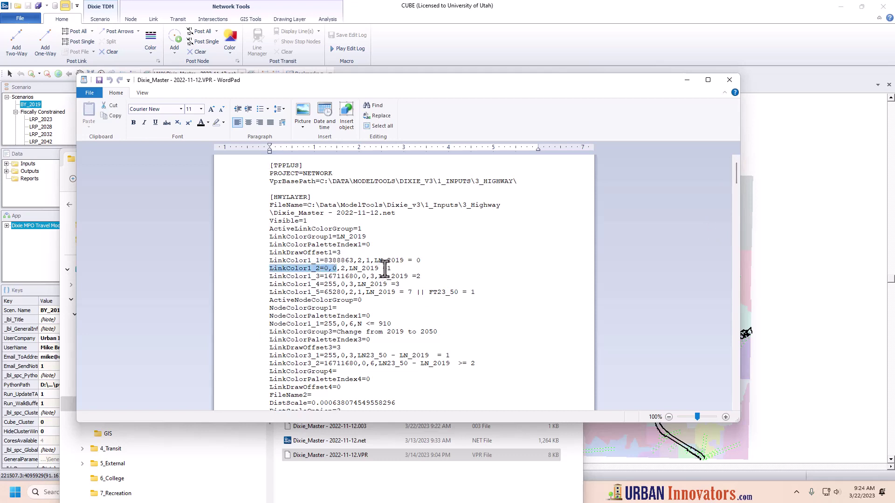
pyautogui.click(355, 292)
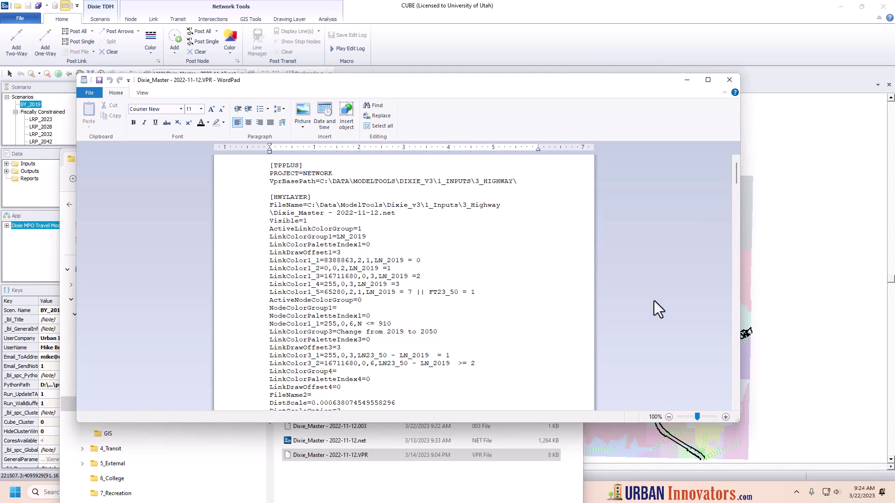
pyautogui.moveTo(736, 172); pyautogui.dragTo(754, 153)
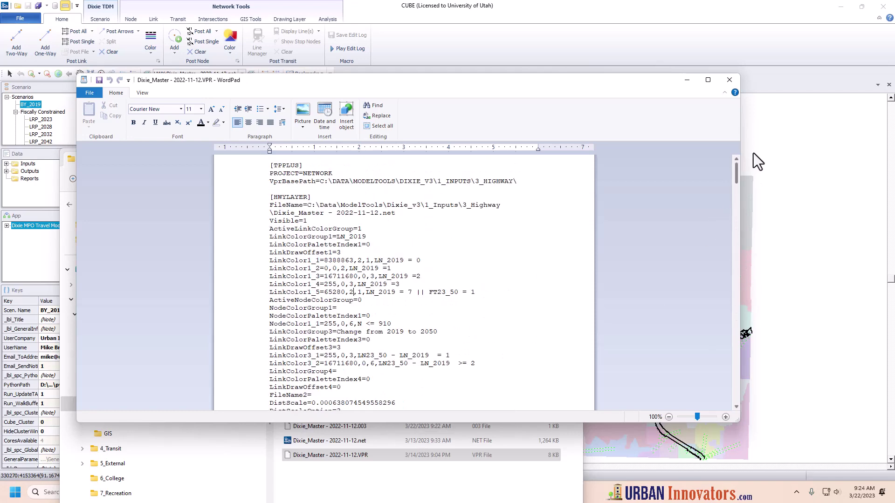
pyautogui.click(729, 82)
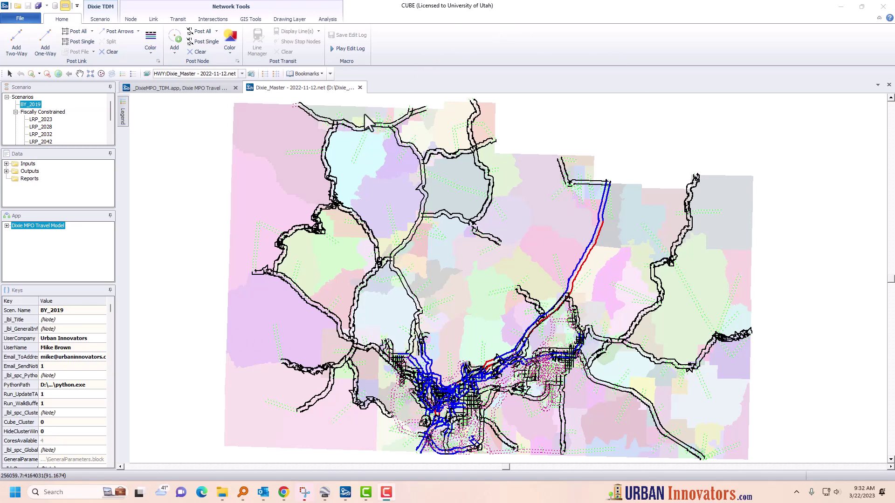
# Close the Dixie_Master network tab, answering No to saving the project file.
pyautogui.click(361, 88)
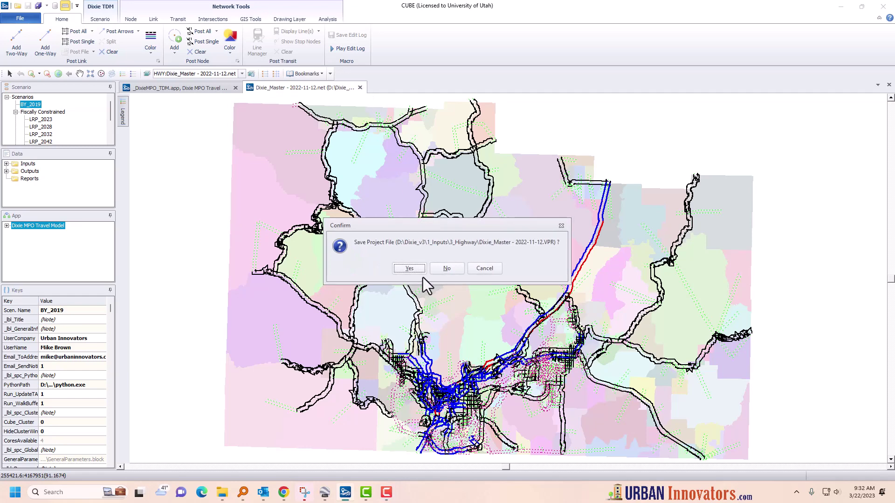
pyautogui.click(447, 269)
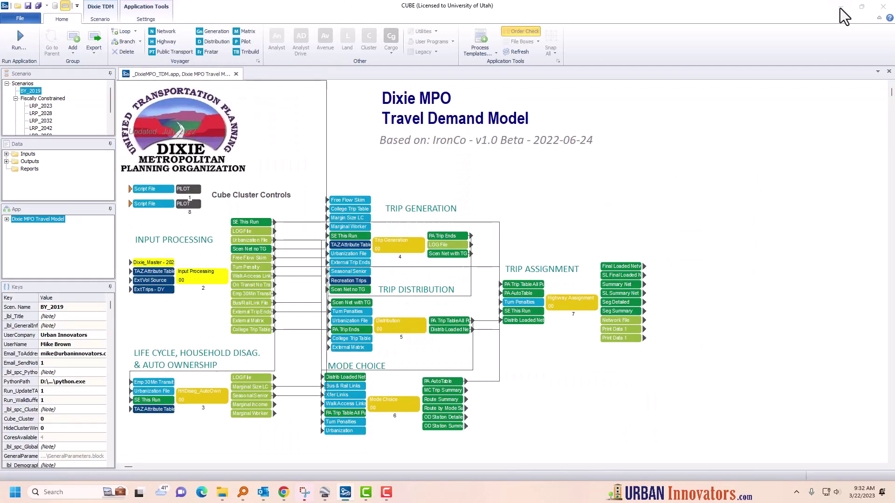
# Delete the four older Dixie_Master .net files from the 3_Highway folder.
pyautogui.click(840, 7)
pyautogui.click(222, 492)
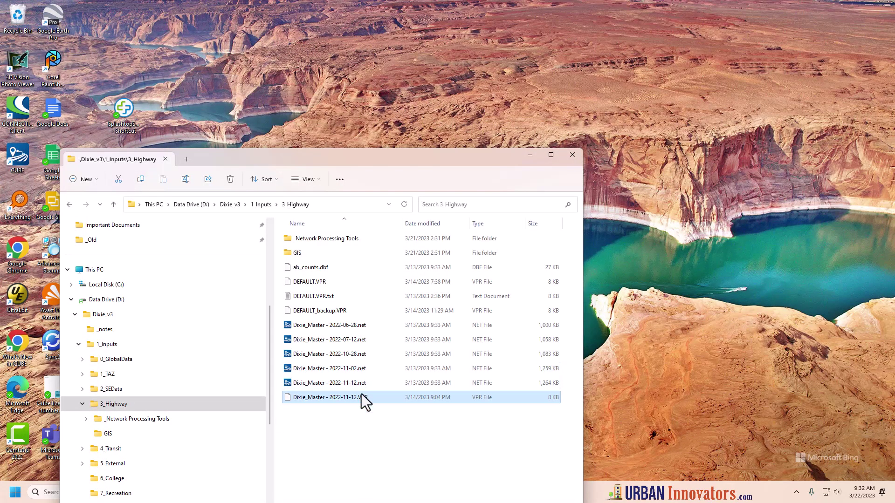
pyautogui.click(362, 368)
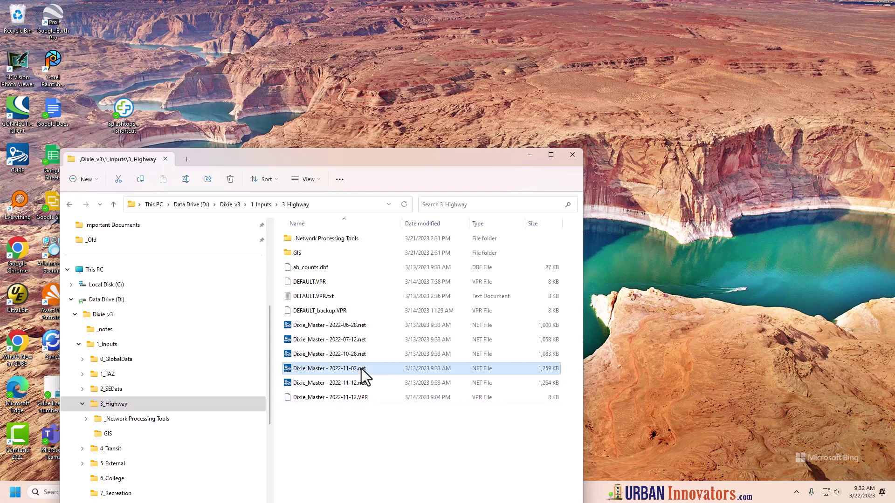
pyautogui.keyDown('shift'); pyautogui.click(355, 328); pyautogui.keyUp('shift')
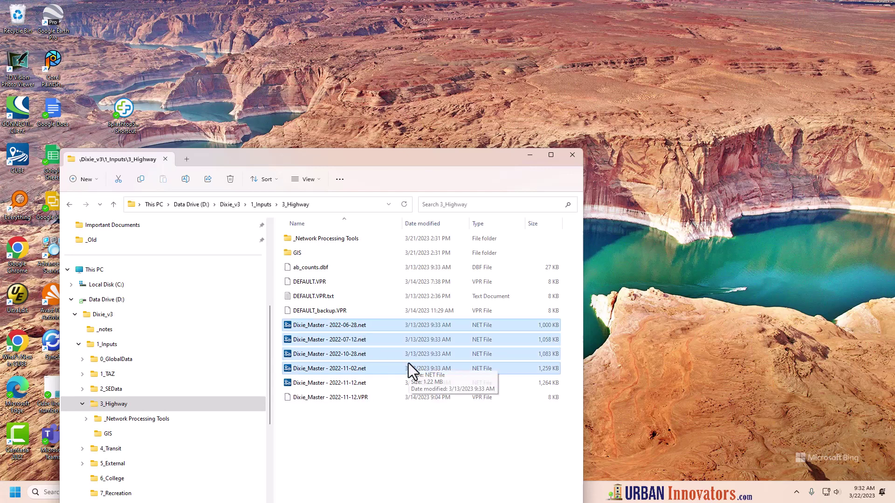
pyautogui.press('Delete')
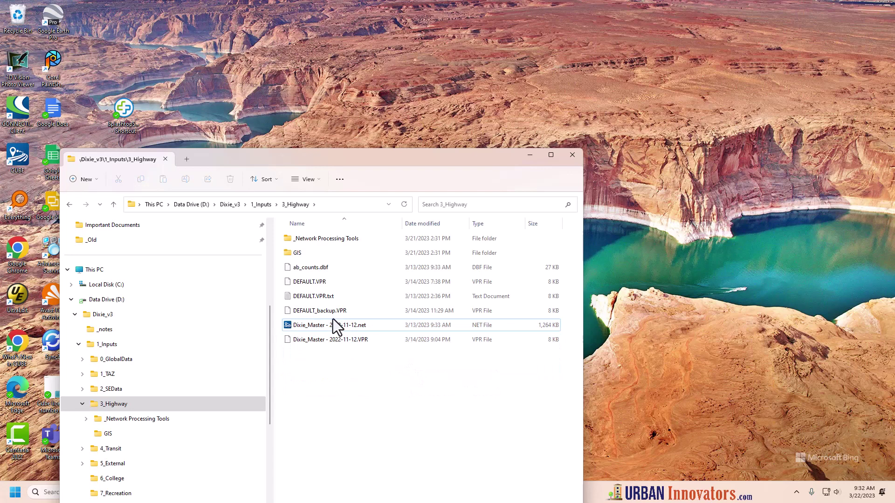
# Rename the Dixie_Master project file to Dixie_Master - 2022-11-12b.VPR.
pyautogui.click(360, 342)
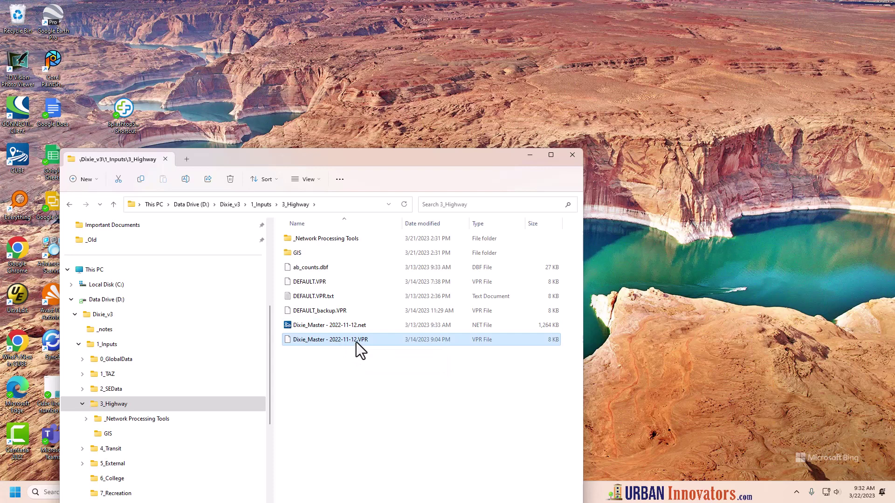
pyautogui.click(356, 341)
pyautogui.click(360, 341)
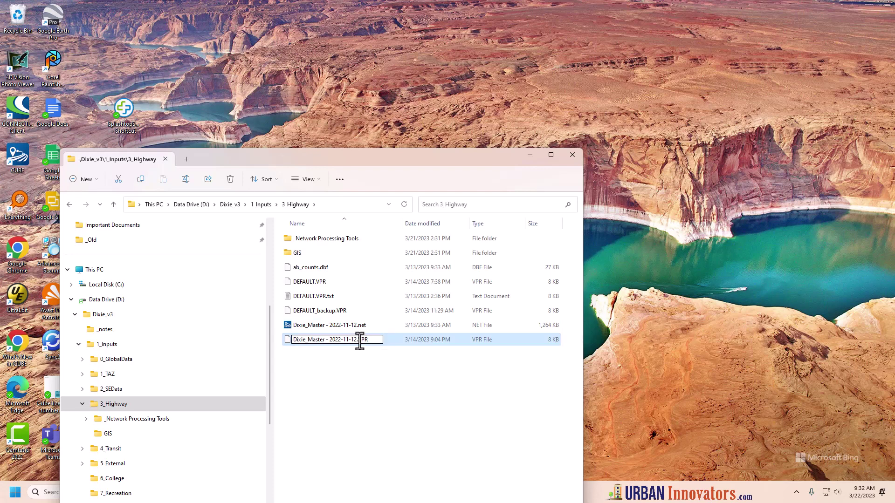
pyautogui.write('b')
pyautogui.click(368, 384)
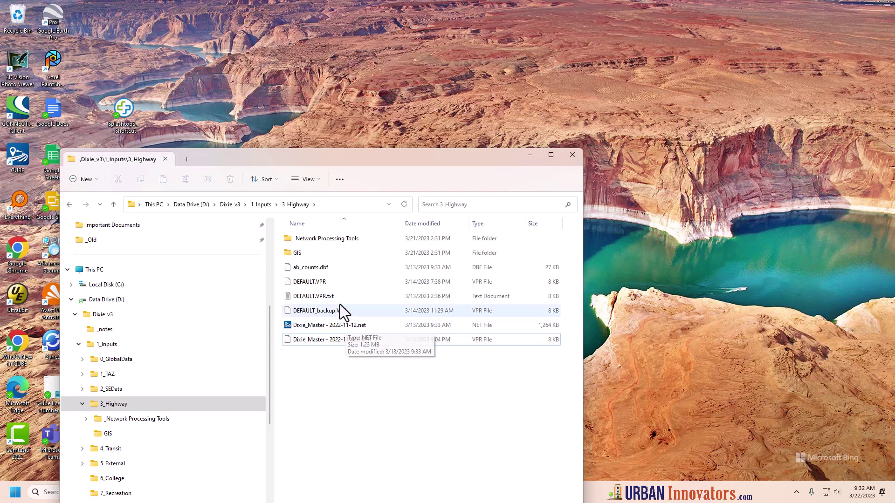
# Rename DEFAULT.VPR to DEFAULTb.VPR.
pyautogui.click(320, 283)
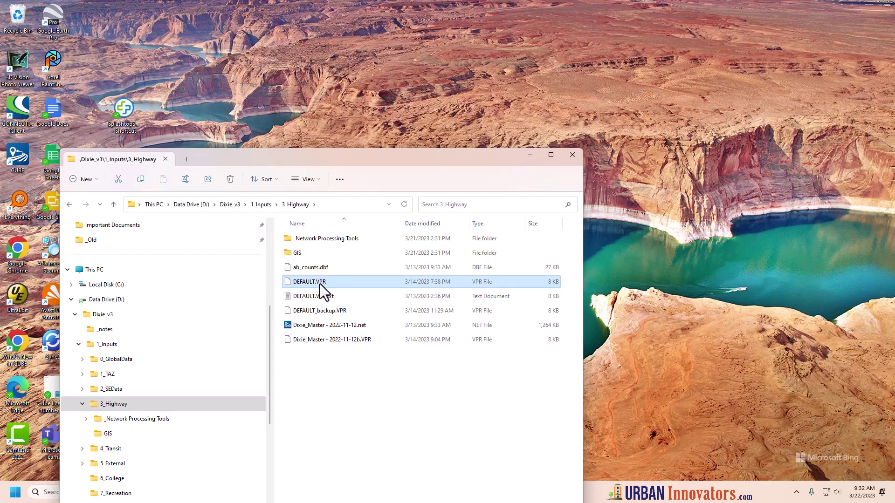
pyautogui.click(320, 284)
pyautogui.click(316, 282)
pyautogui.write('b')
pyautogui.press('Return')
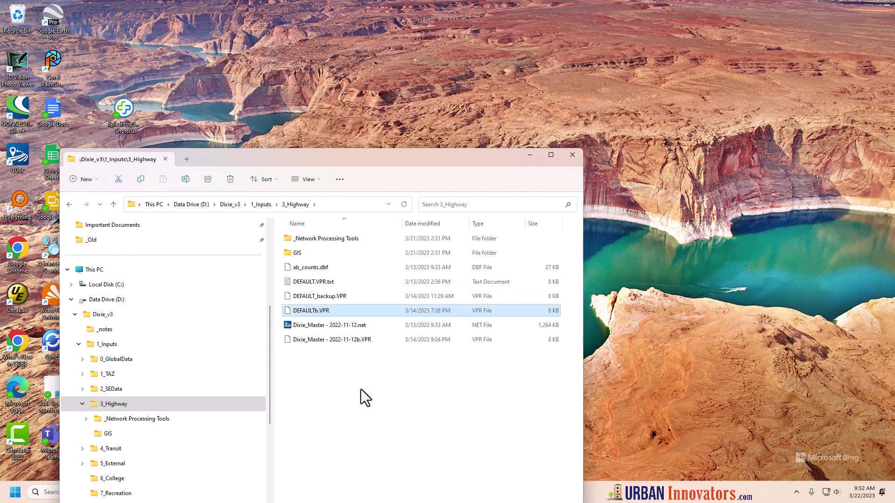
pyautogui.click(360, 390)
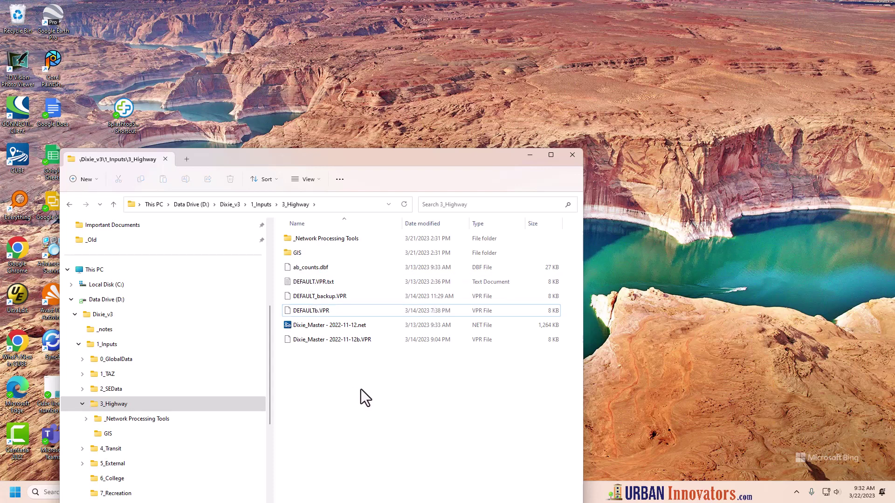
# Reopen the Dixie_Master highway input from the CUBE flowchart, generating a new 1 KB DEFAULT.VPR.
pyautogui.click(530, 156)
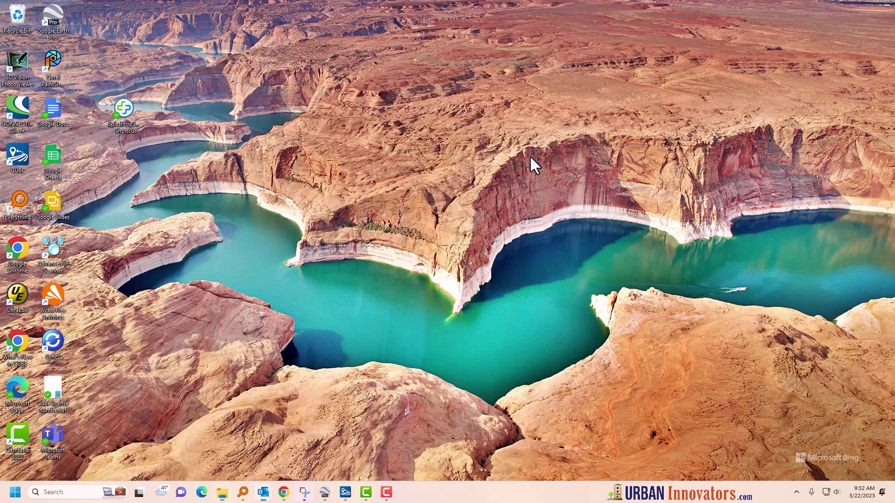
pyautogui.click(345, 493)
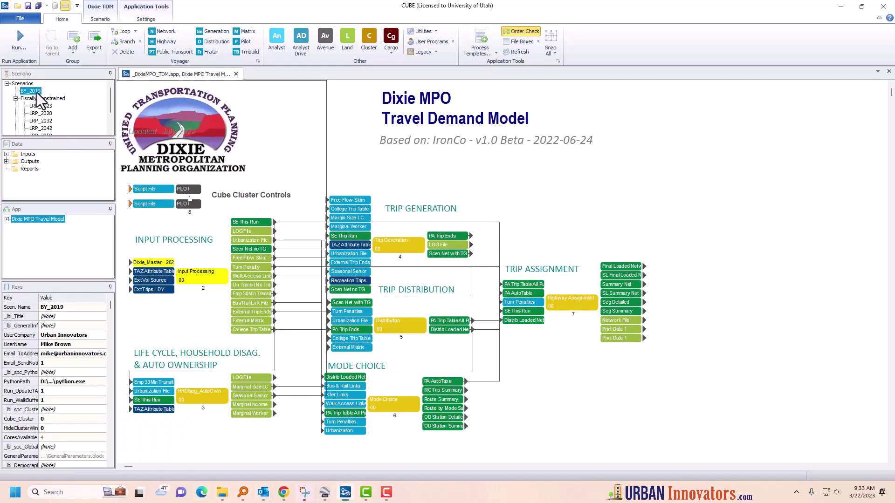
pyautogui.doubleClick(159, 262)
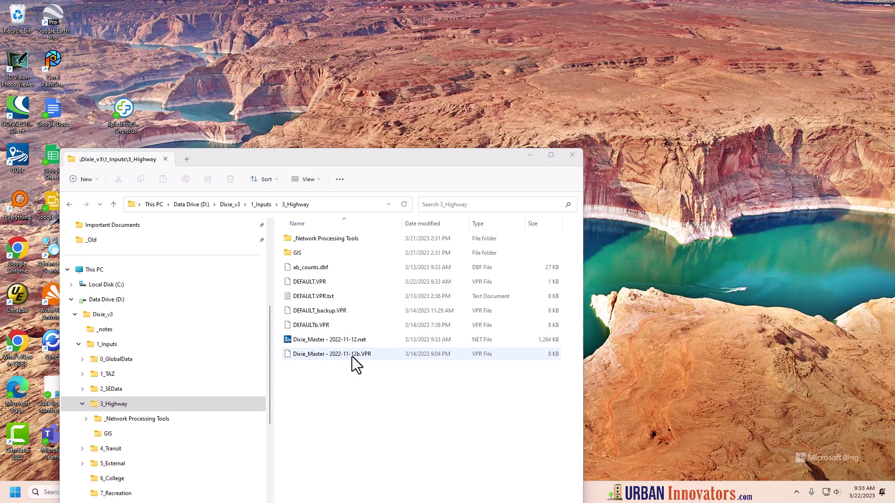
# Rename Dixie_Master - 2022-11-12b.VPR back to Dixie_Master - 2022-11-12.VPR by deleting the 'b'.
pyautogui.click(354, 356)
pyautogui.click(359, 356)
pyautogui.click(360, 355)
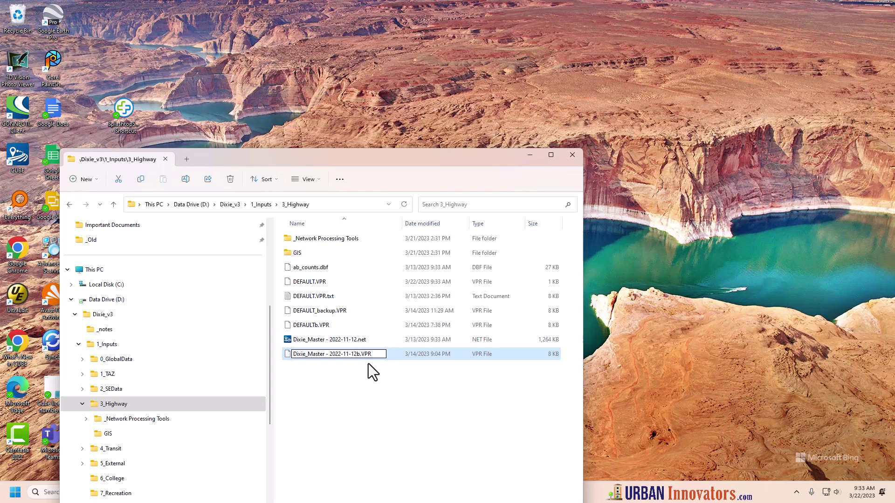
pyautogui.click(361, 370)
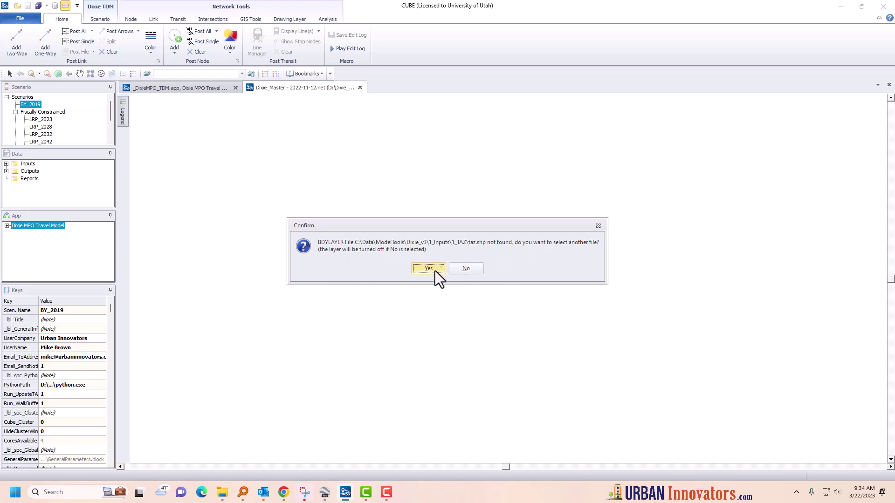
# Decline to locate the missing taz.shp, opening the network without the TAZ boundary layer.
pyautogui.click(467, 269)
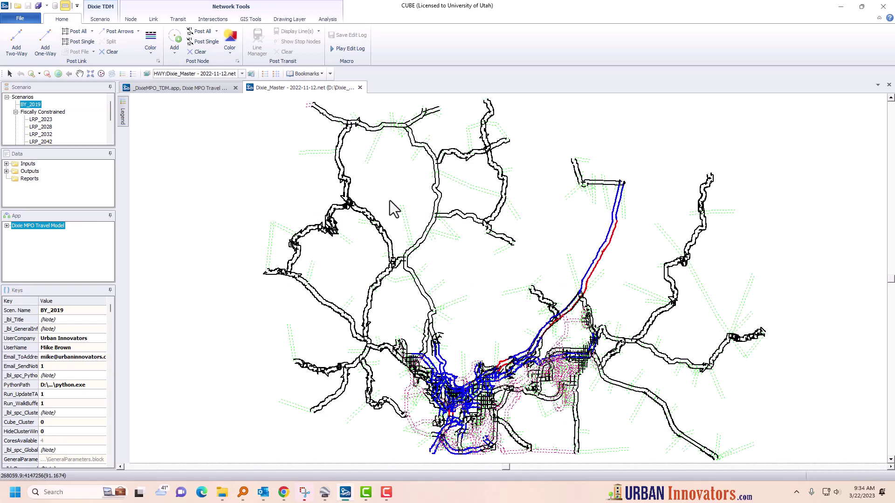
# Repoint the BDY taz layer to 1_TAZ\taz.shp in Layer Control and confirm with All Done.
pyautogui.click(148, 73)
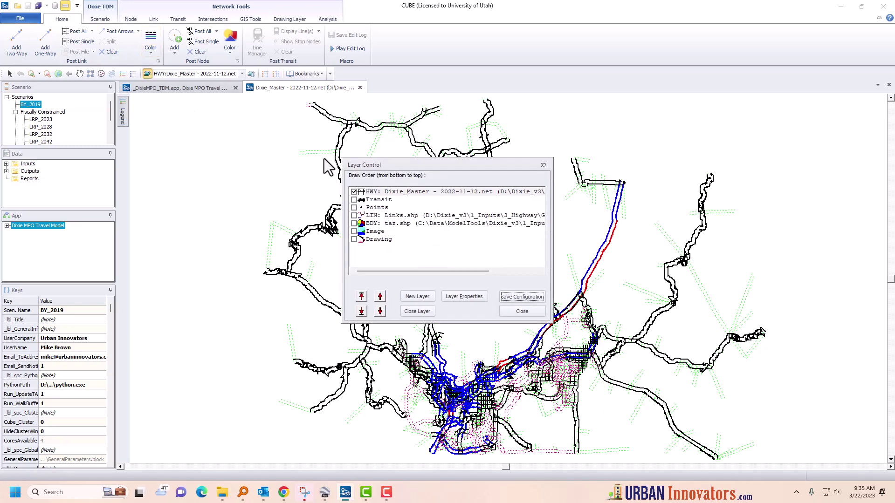
pyautogui.click(385, 225)
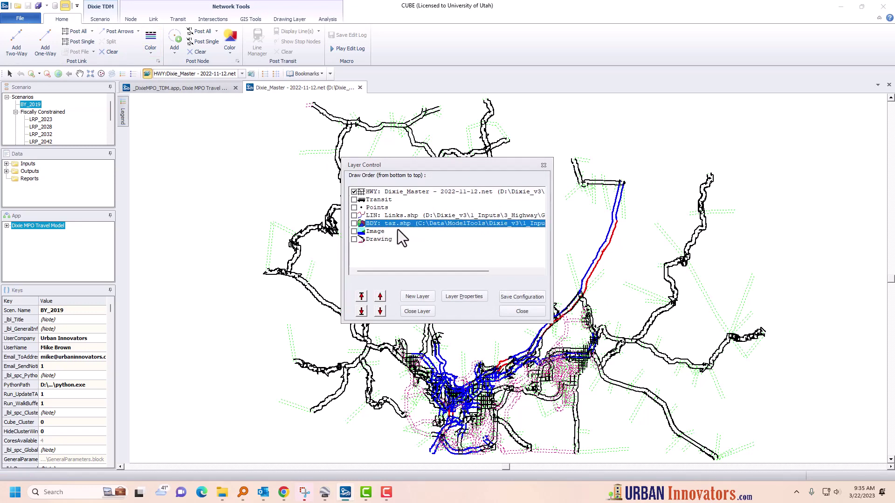
pyautogui.doubleClick(434, 225)
pyautogui.click(524, 173)
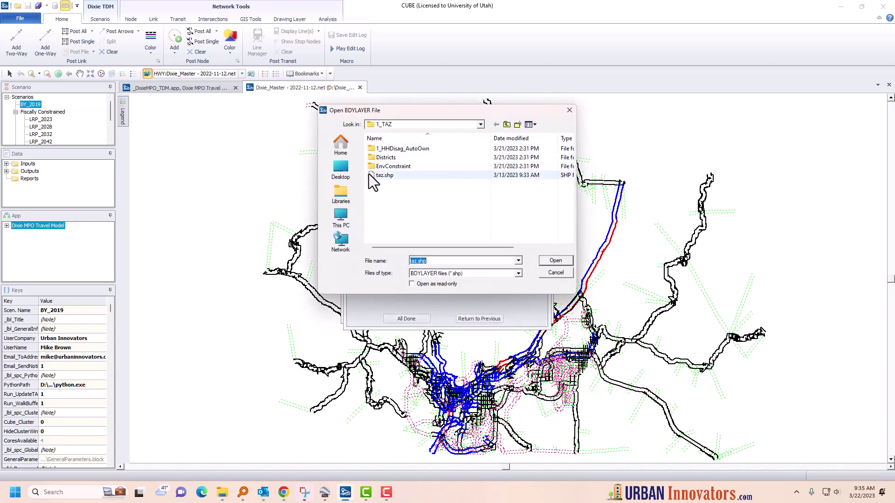
pyautogui.click(480, 124)
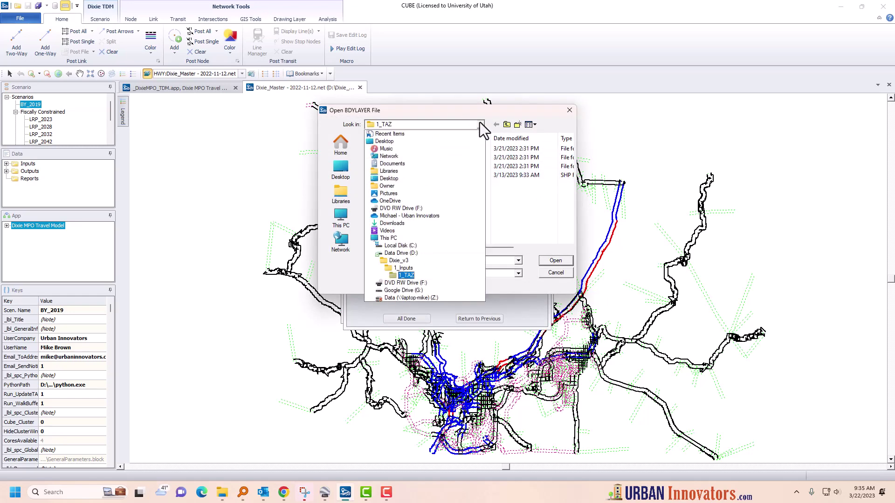
pyautogui.click(480, 124)
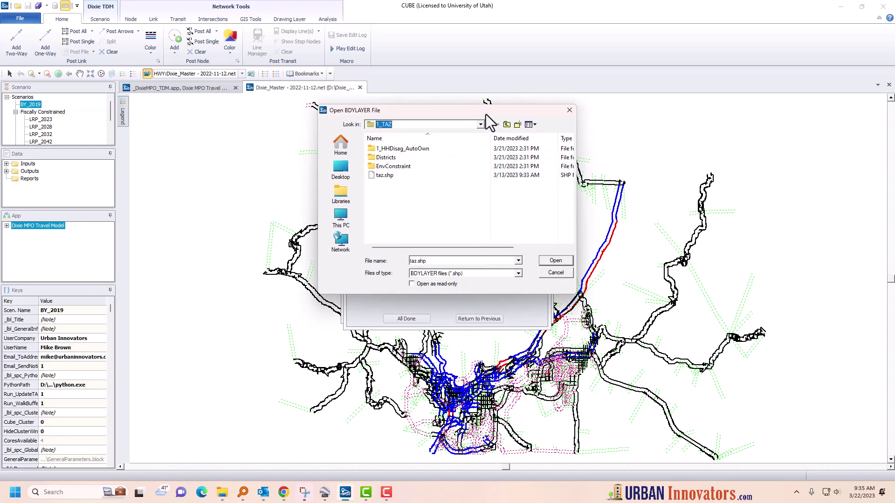
pyautogui.click(375, 176)
pyautogui.doubleClick(378, 176)
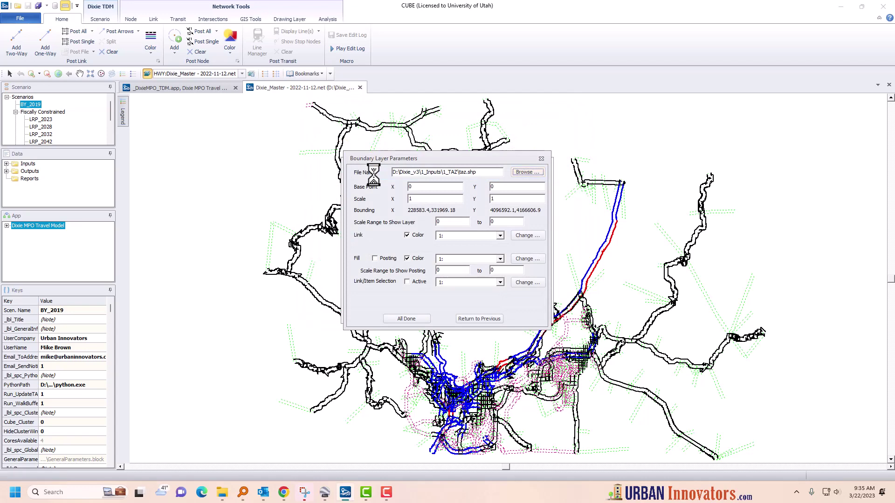
pyautogui.click(409, 317)
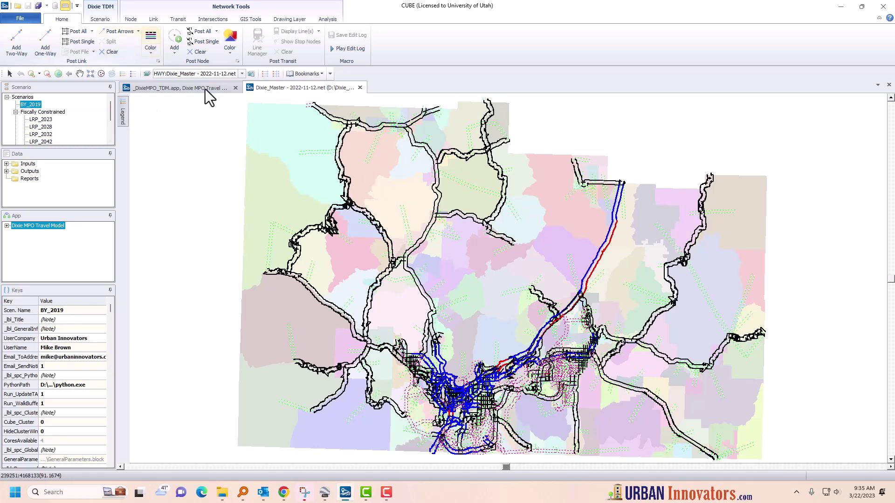
# Zoom and pan to centre the map on the dense downtown highway network.
pyautogui.scroll(1, 520, 429)
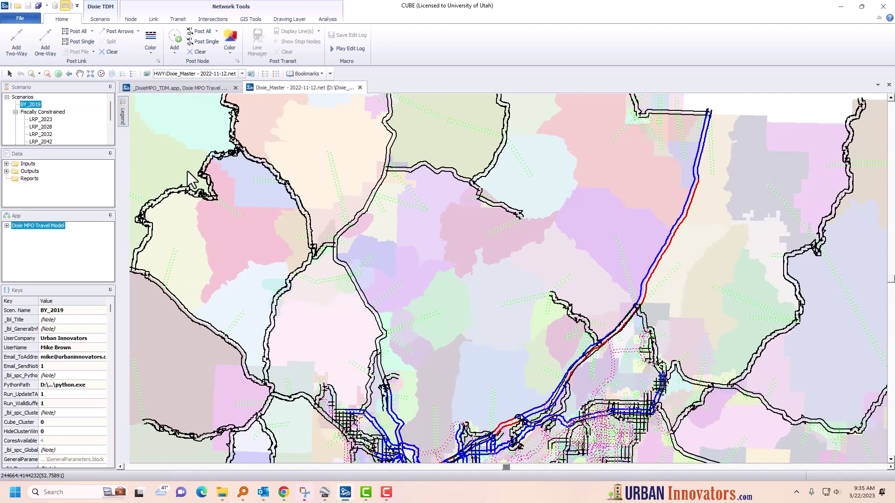
pyautogui.scroll(-2, 456, 255)
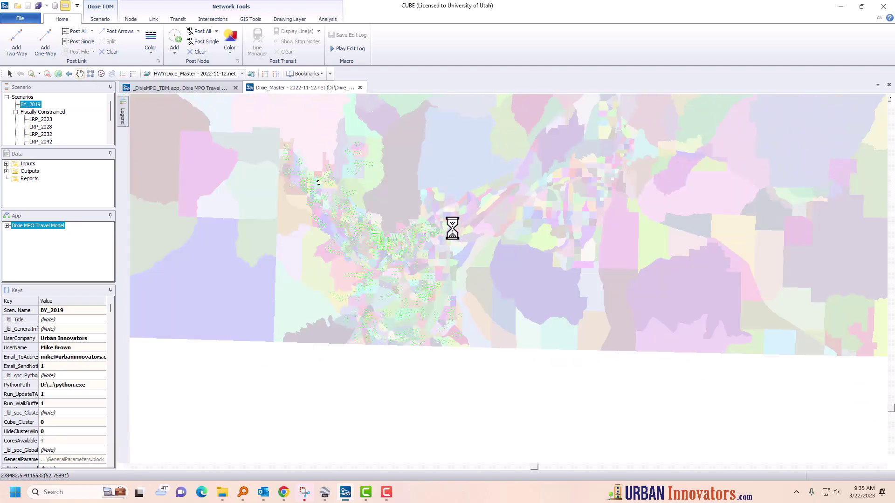
pyautogui.scroll(1, 420, 271)
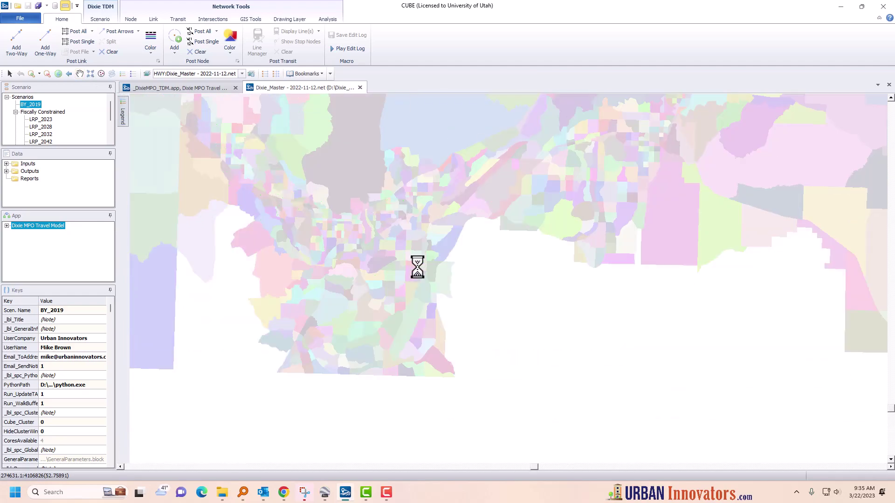
pyautogui.scroll(1, 418, 268)
pyautogui.scroll(1, 331, 222)
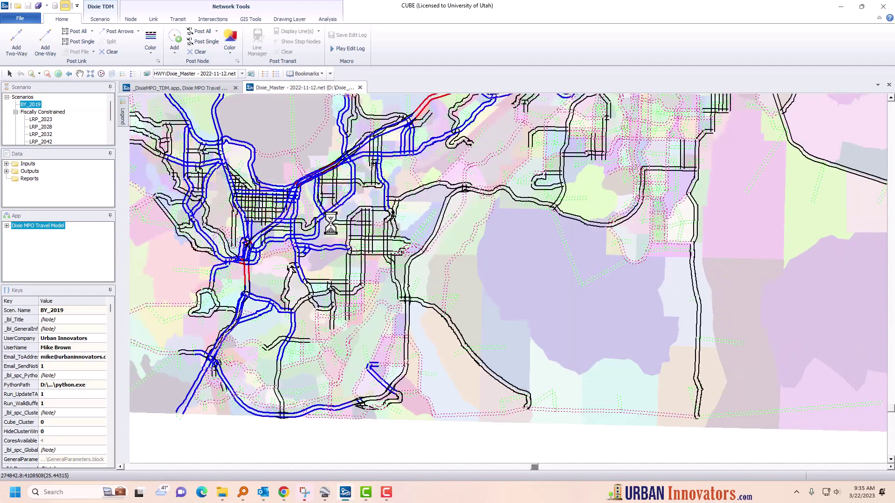
pyautogui.moveTo(330, 223); pyautogui.dragTo(496, 266)
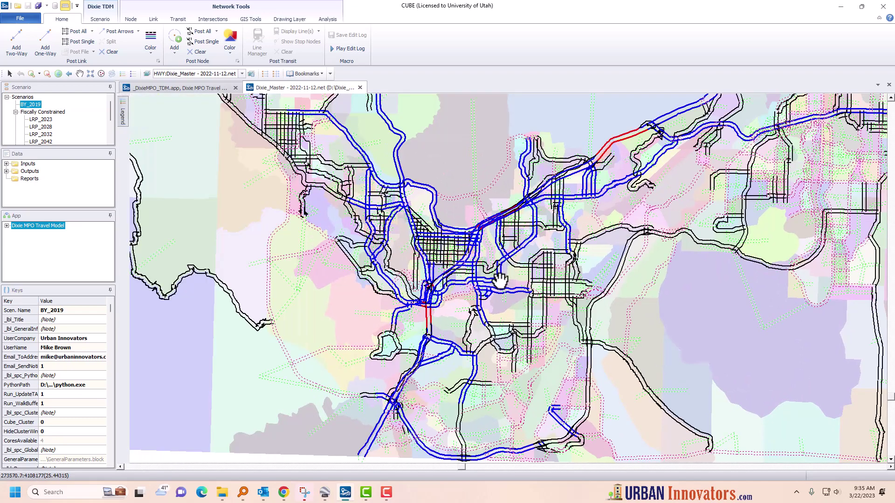
# Set the link Draw Offset to 0 in Post Link Color and close the dialog.
pyautogui.click(150, 42)
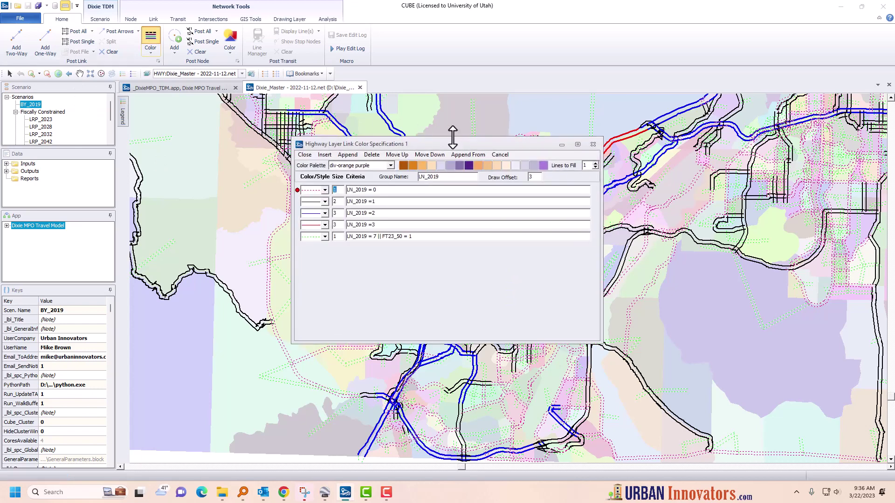
pyautogui.moveTo(453, 144); pyautogui.dragTo(360, 138)
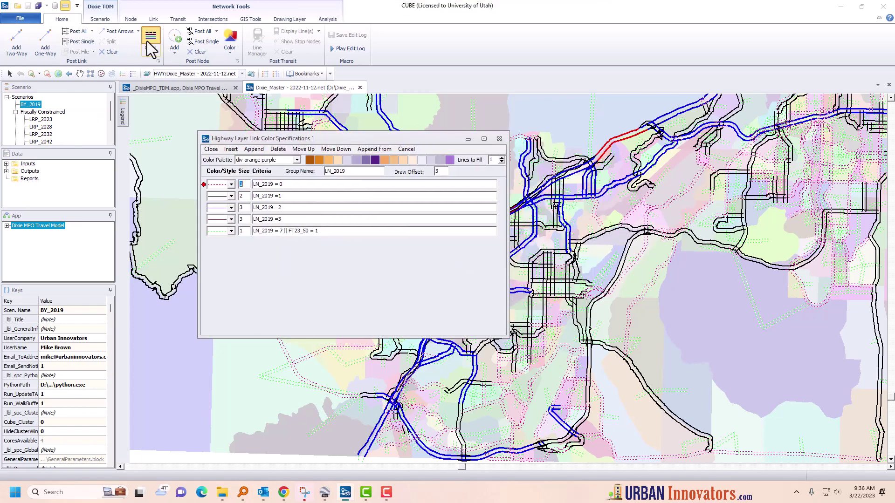
pyautogui.doubleClick(438, 171)
pyautogui.write('0')
pyautogui.click(208, 150)
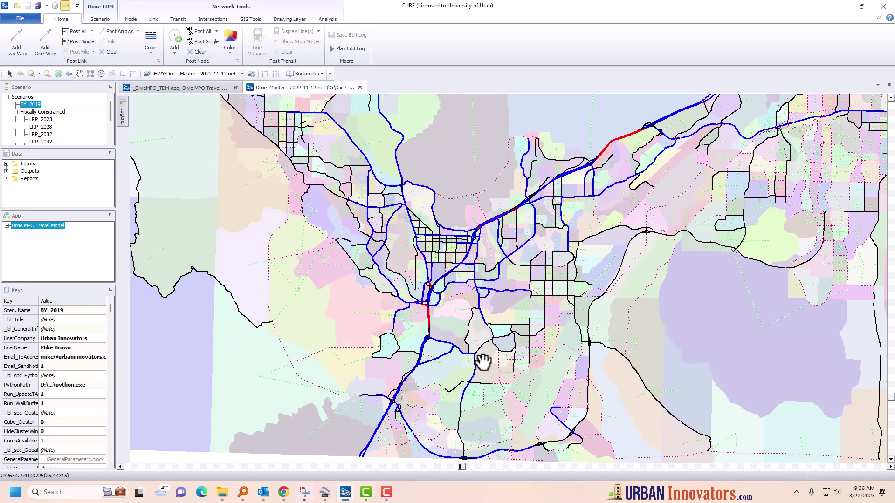
# Zoom in and pan to the highway interchange to check the single-line links.
pyautogui.scroll(1, 490, 332)
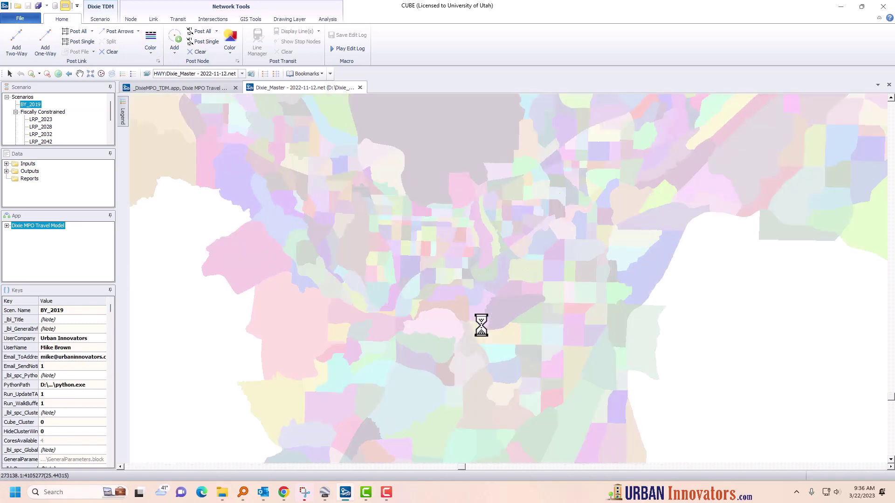
pyautogui.scroll(1, 481, 325)
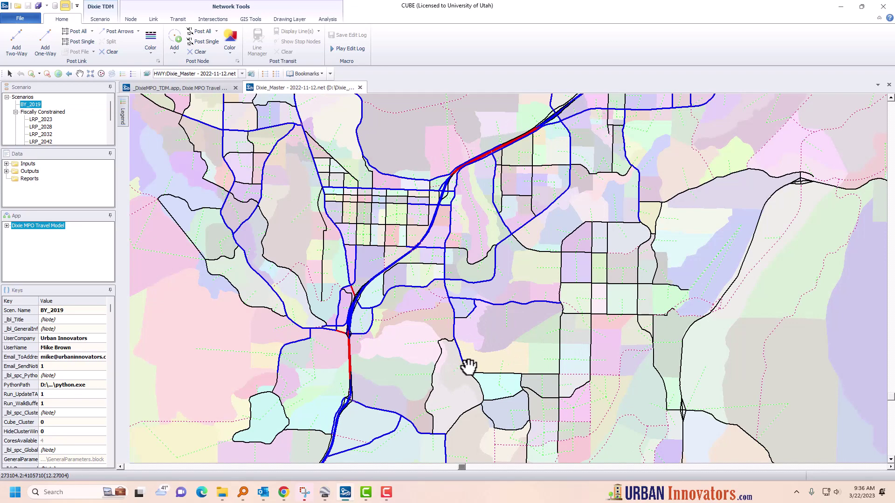
pyautogui.scroll(1, 350, 309)
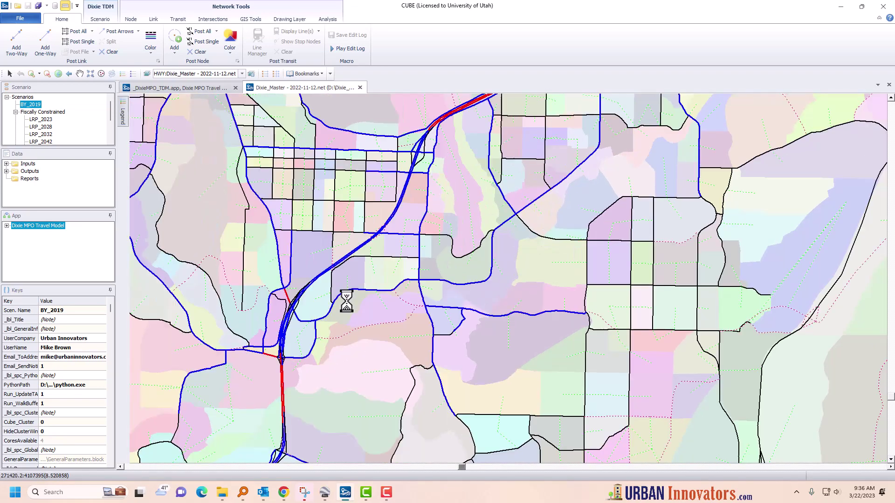
pyautogui.scroll(1, 345, 300)
pyautogui.scroll(1, 339, 278)
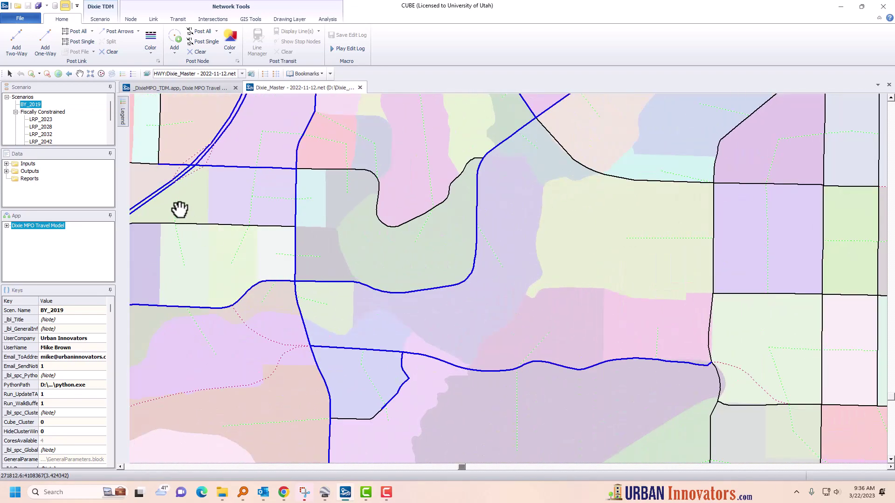
pyautogui.moveTo(180, 205); pyautogui.dragTo(409, 230)
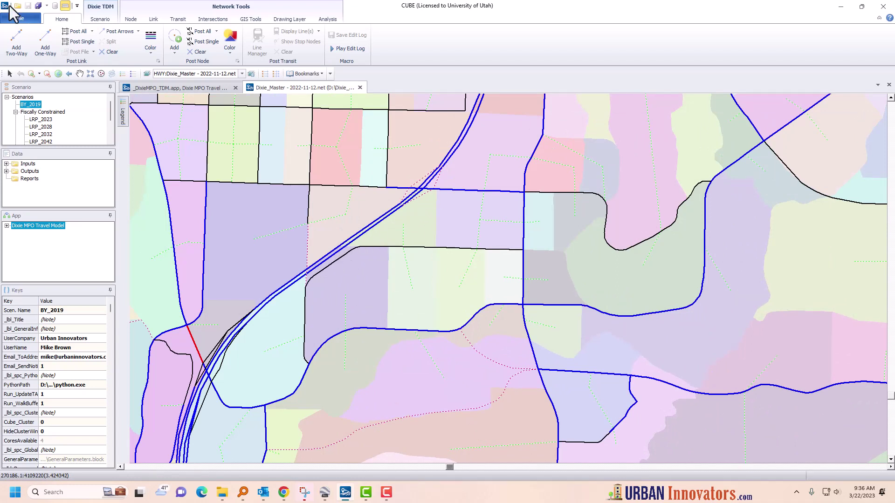
# Post direction arrows on the Network Layer links and inspect the arrowed links.
pyautogui.click(139, 31)
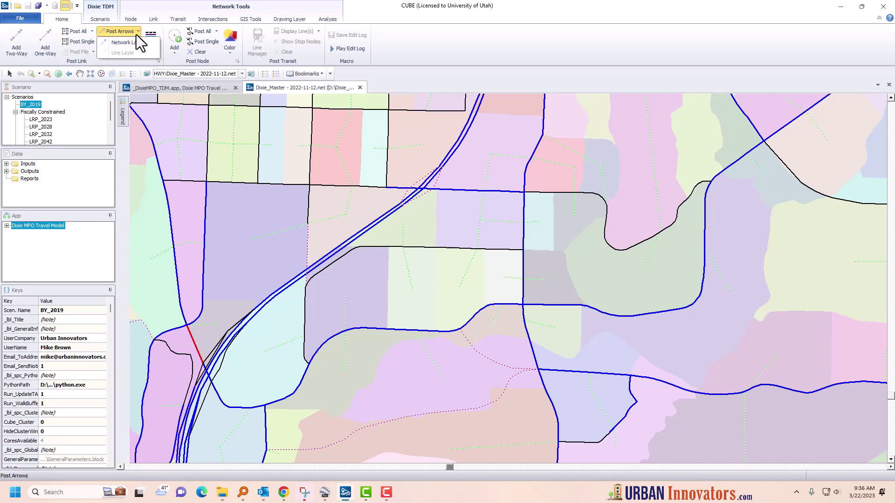
pyautogui.click(129, 43)
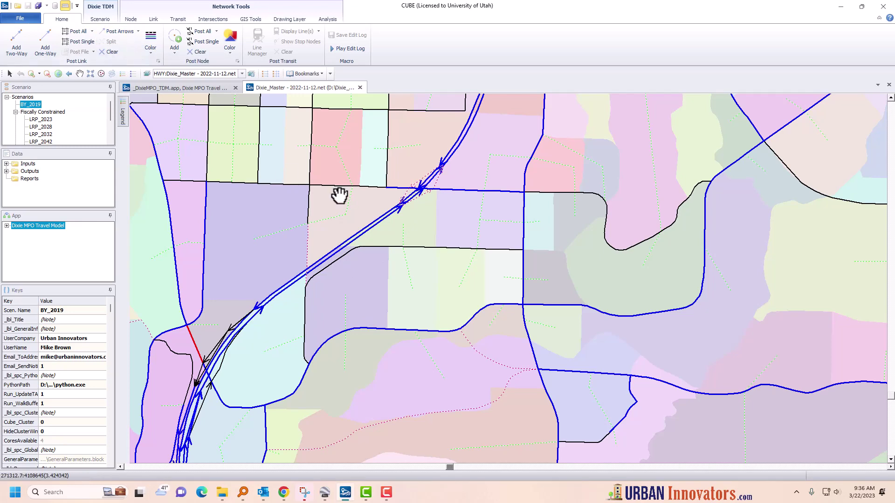
pyautogui.scroll(1, 373, 290)
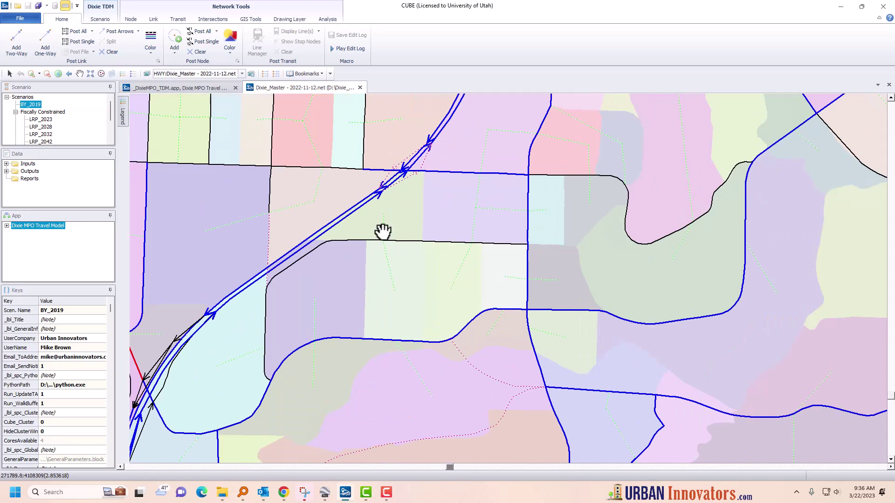
pyautogui.moveTo(380, 234); pyautogui.dragTo(442, 307)
pyautogui.scroll(-1, 442, 306)
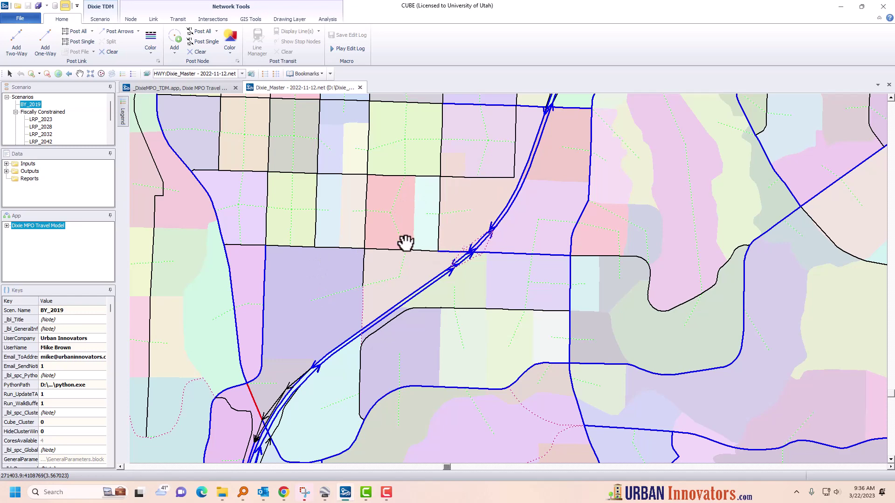
pyautogui.scroll(-1, 405, 242)
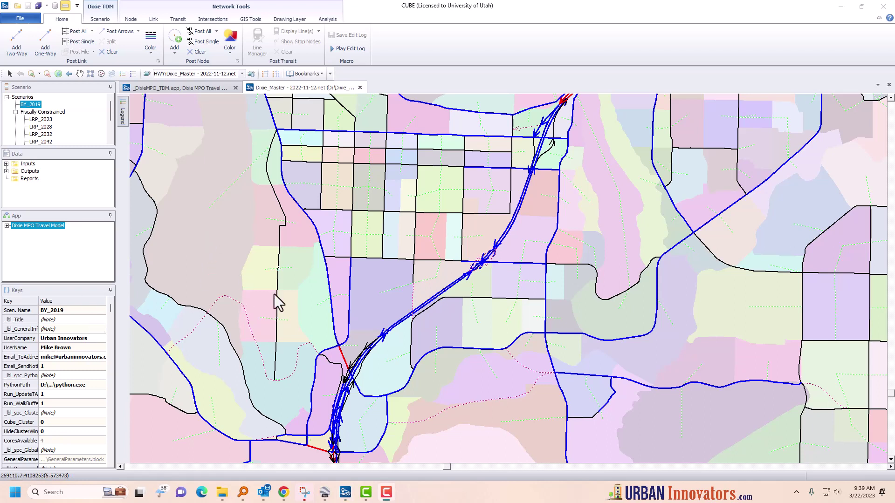
pyautogui.click(151, 40)
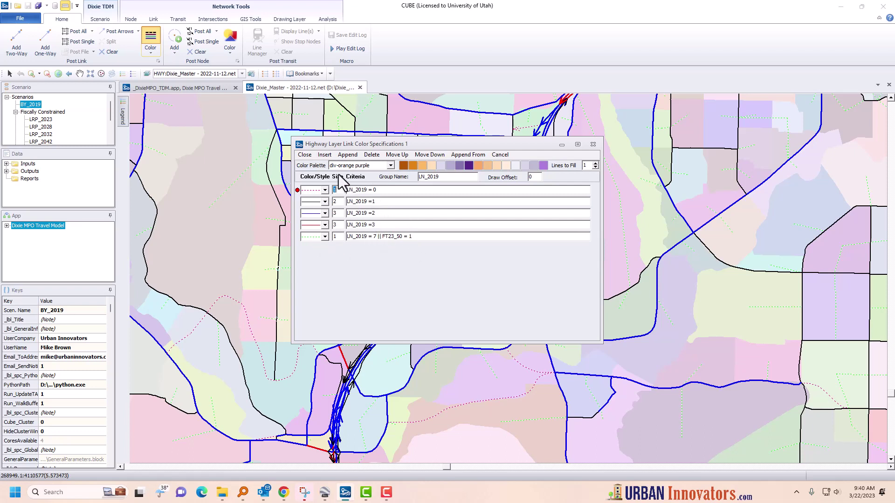
pyautogui.click(593, 145)
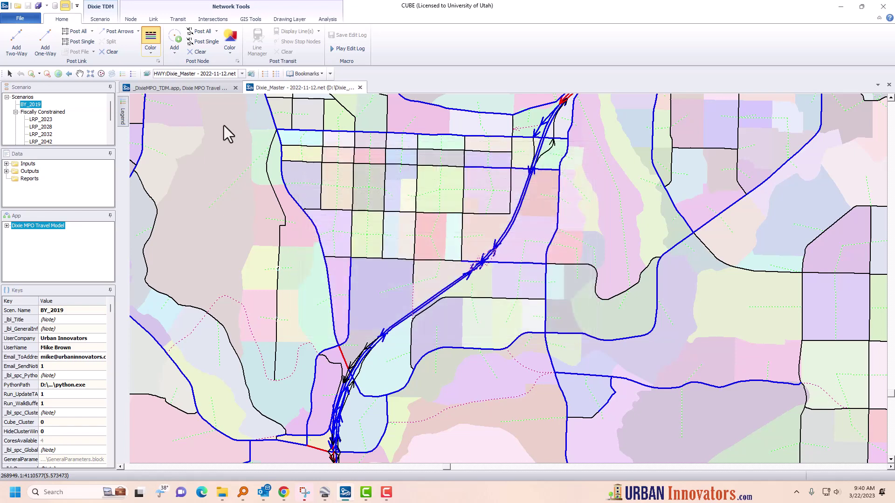
# Post the FT23_50 field as labels on all highway links via Post All.
pyautogui.click(83, 33)
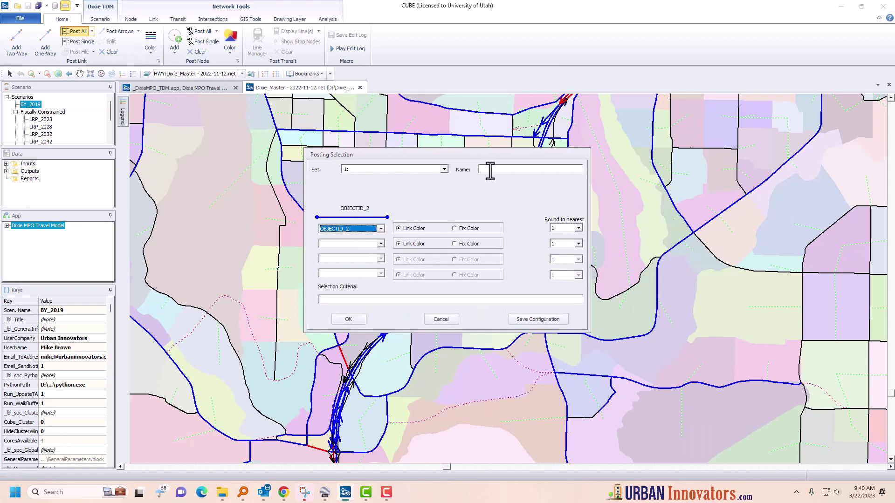
pyautogui.click(381, 229)
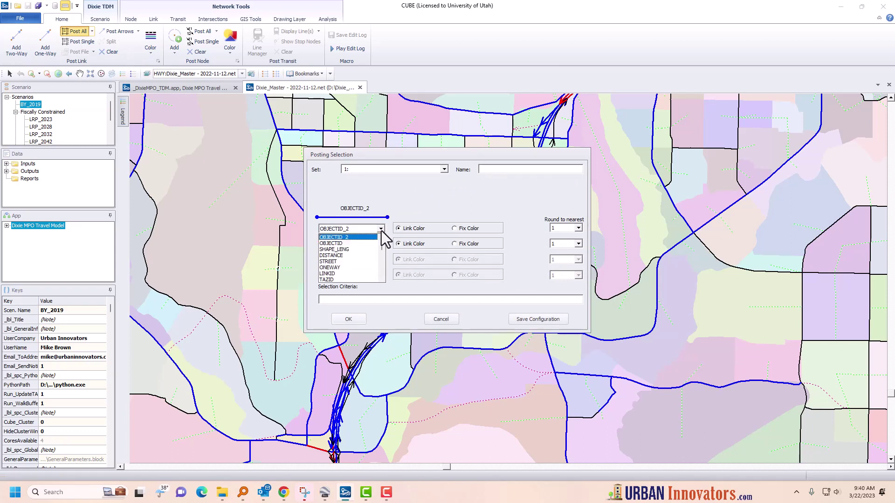
pyautogui.scroll(-10, 382, 248)
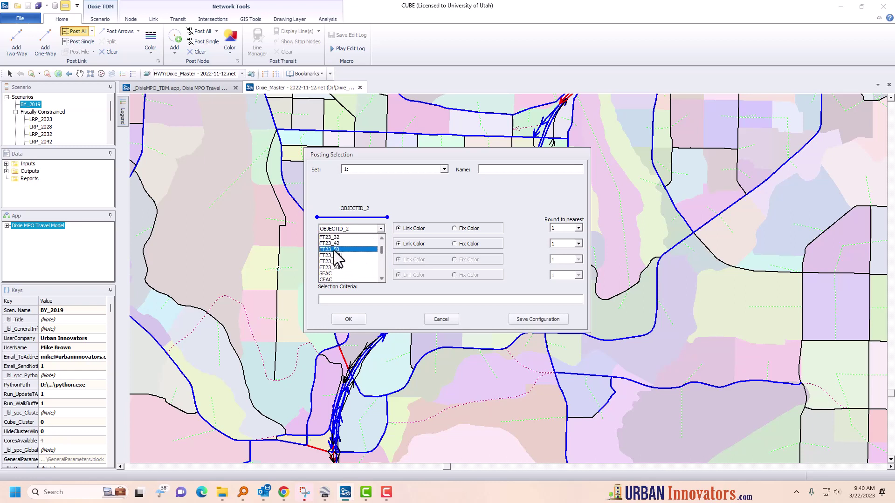
pyautogui.scroll(3, 385, 245)
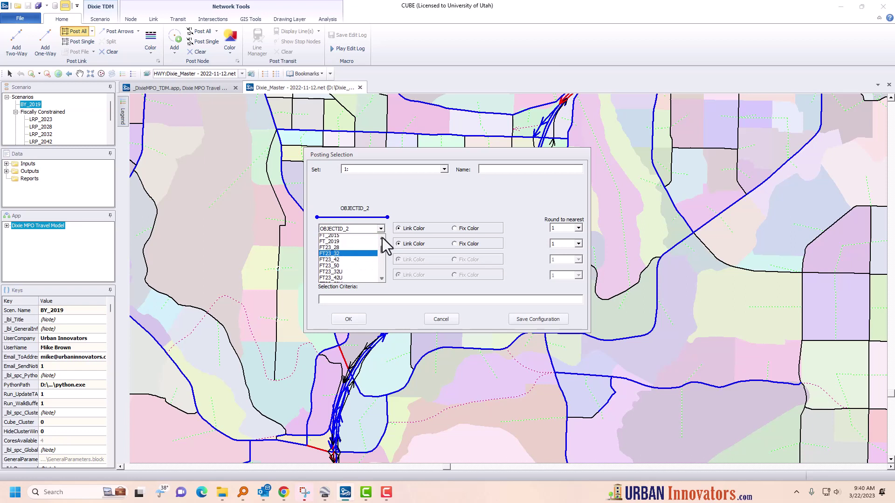
pyautogui.click(332, 268)
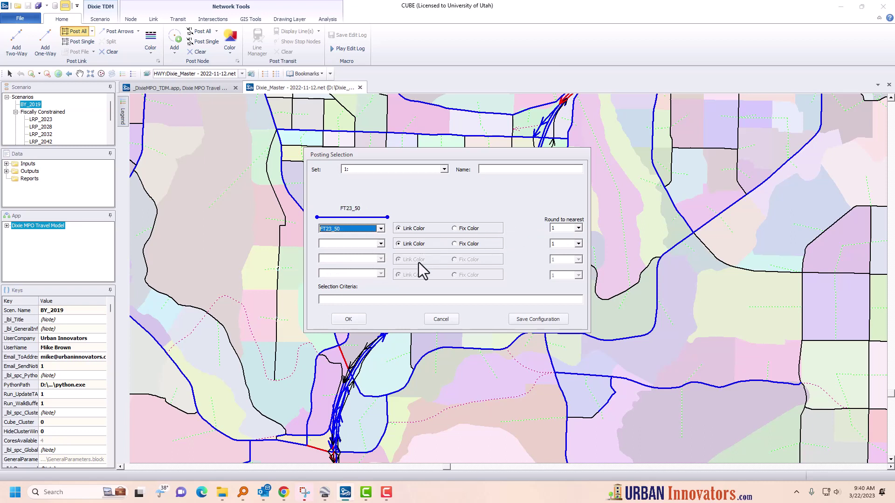
pyautogui.click(358, 301)
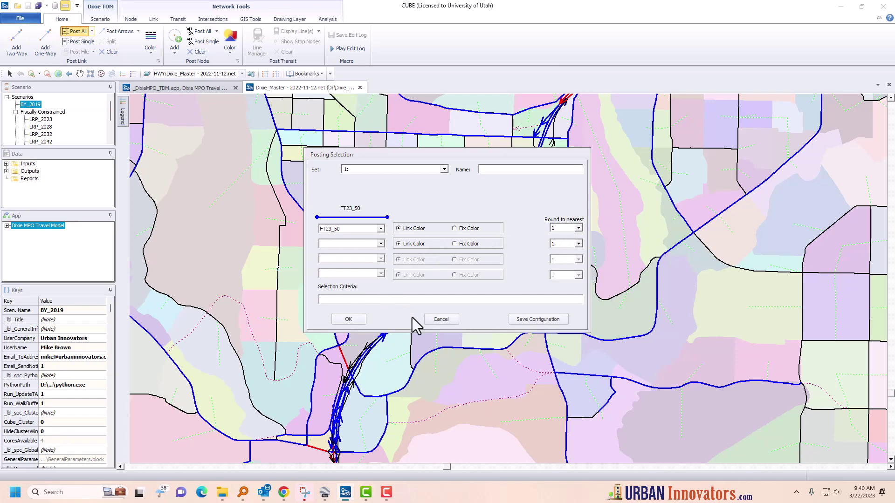
pyautogui.click(349, 321)
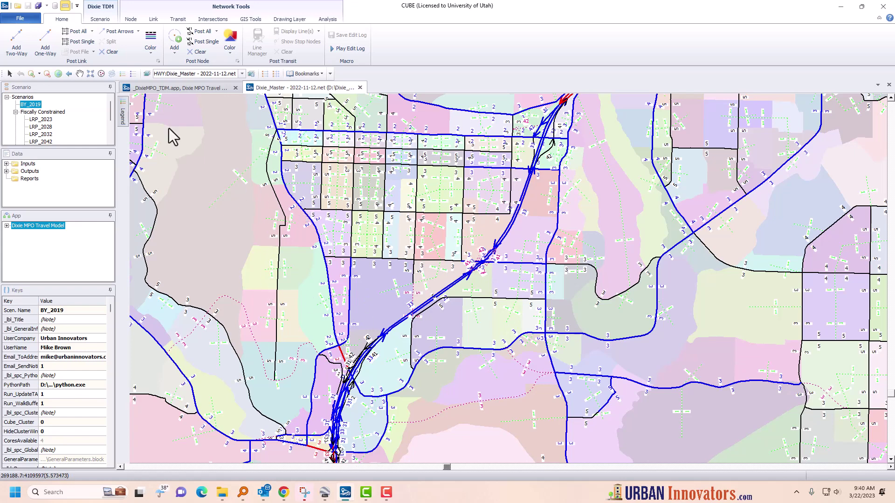
# Restrict the FT23_50 link labels to the selection criterion A > B.
pyautogui.click(72, 33)
pyautogui.click(335, 299)
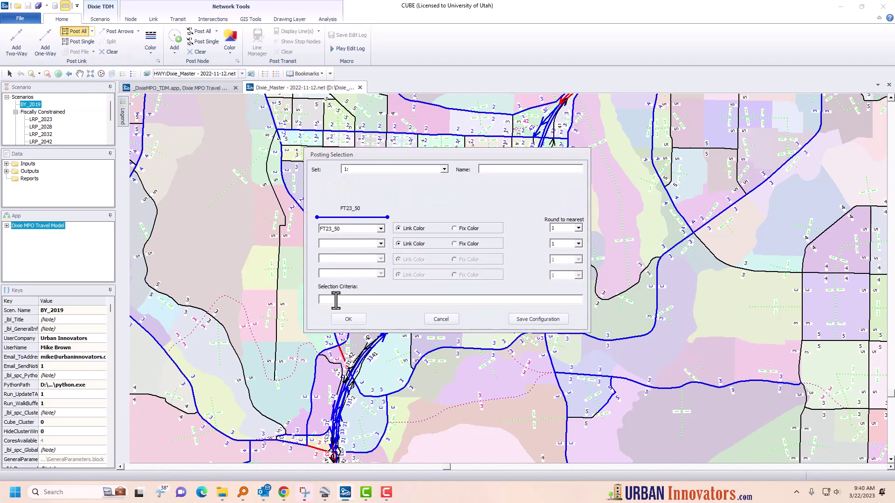
pyautogui.rightClick(336, 300)
pyautogui.click(351, 48)
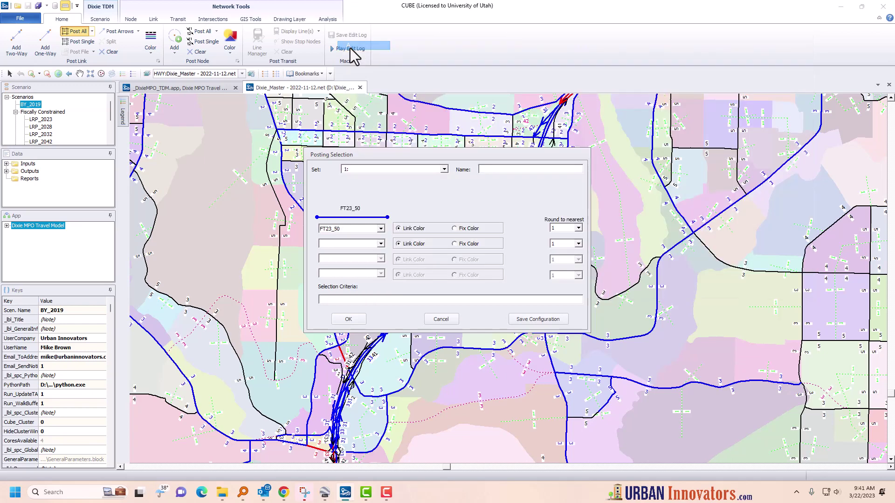
pyautogui.rightClick(333, 301)
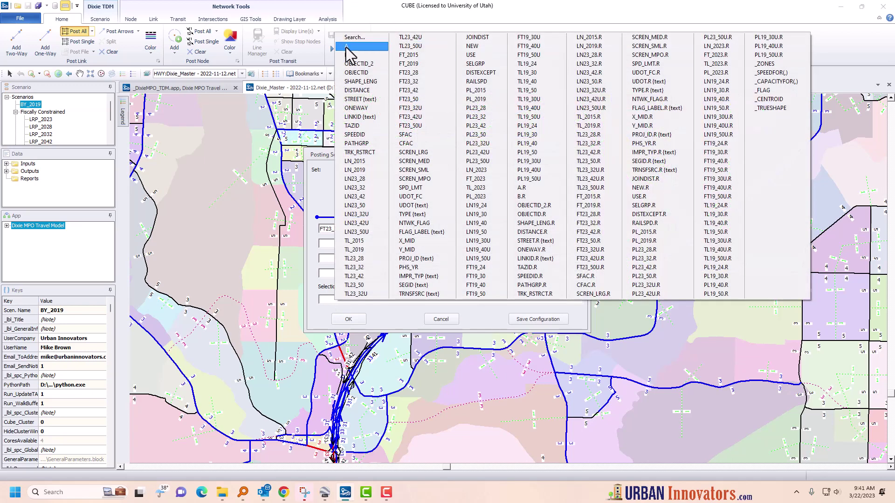
pyautogui.click(345, 46)
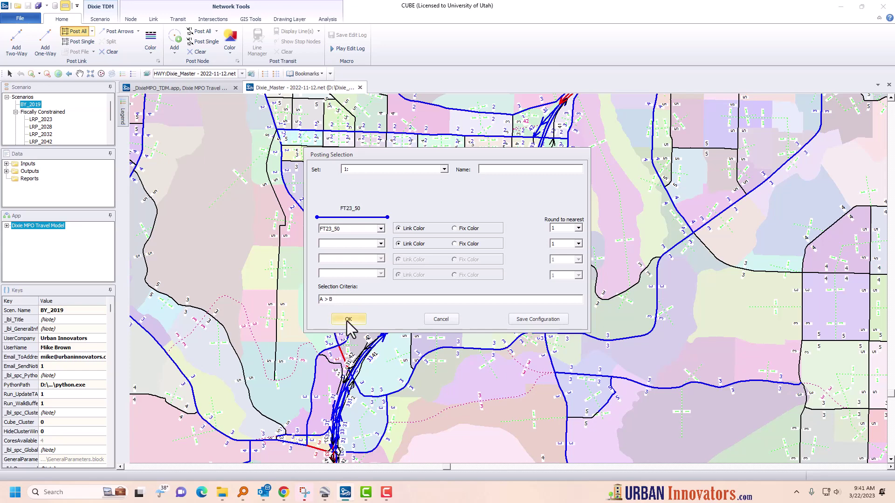
pyautogui.click(348, 320)
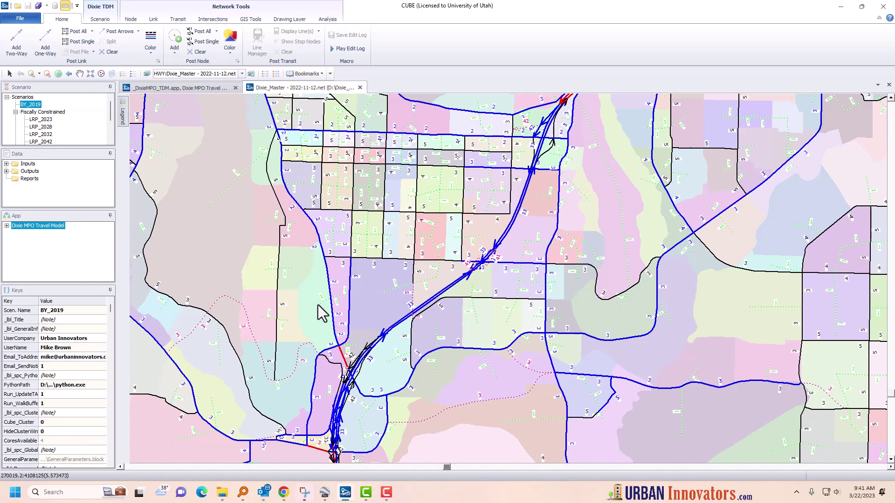
# Recheck the posting settings and inspect the S BLUFF link 1138–1730 attributes.
pyautogui.click(71, 31)
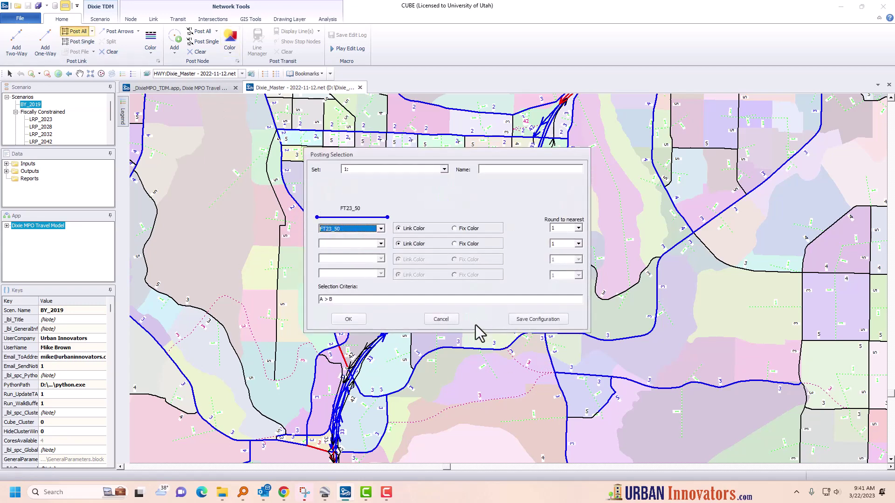
pyautogui.click(438, 321)
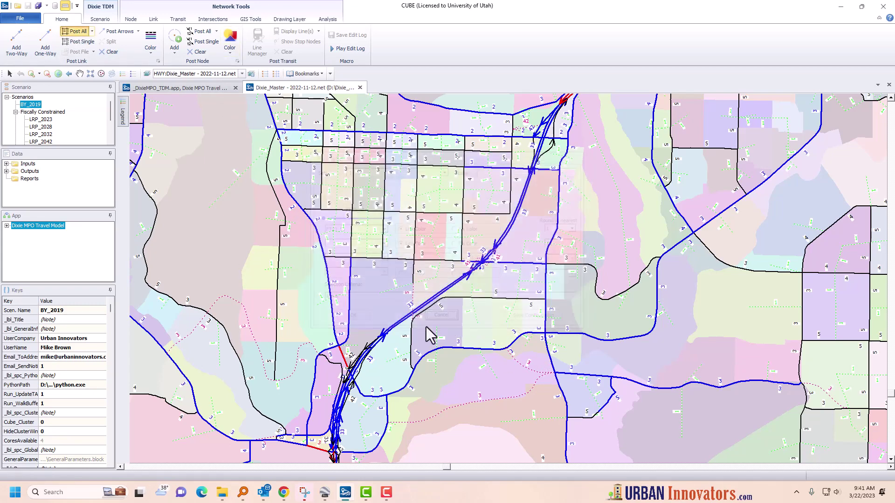
pyautogui.click(331, 282)
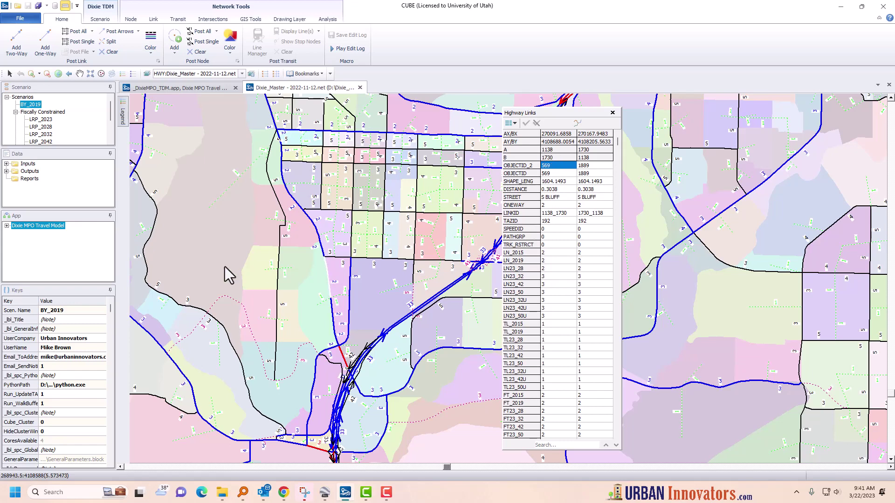
pyautogui.click(612, 113)
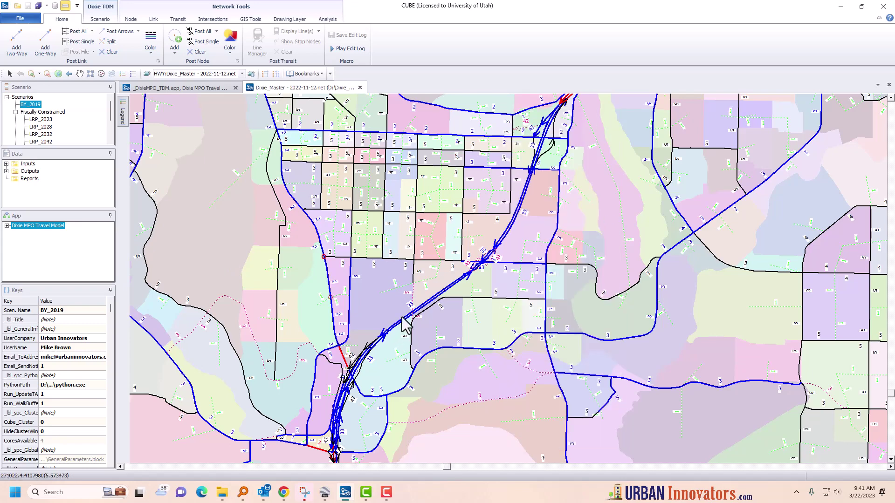
pyautogui.scroll(3, 406, 325)
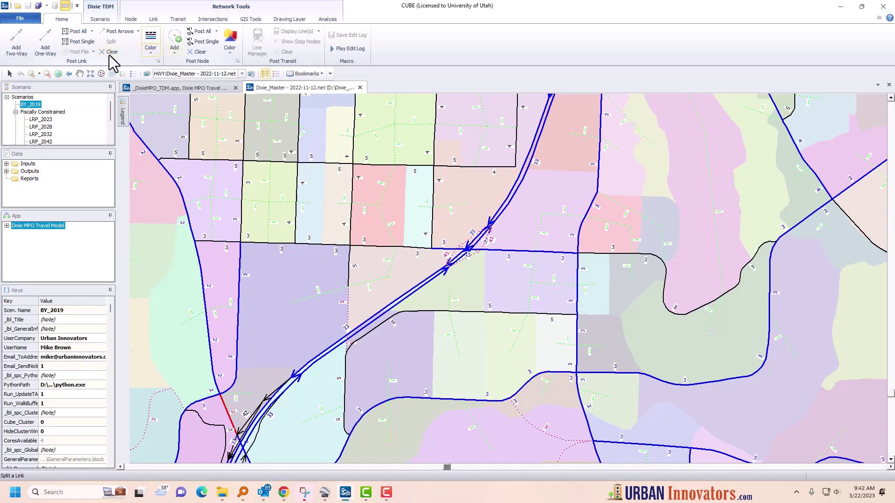
pyautogui.click(45, 44)
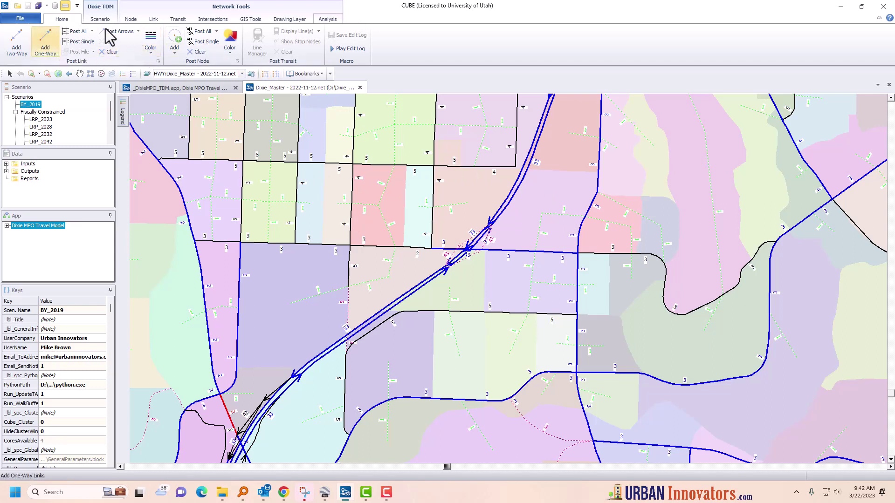
pyautogui.click(81, 74)
pyautogui.moveTo(496, 179); pyautogui.dragTo(521, 356)
pyautogui.scroll(2, 445, 322)
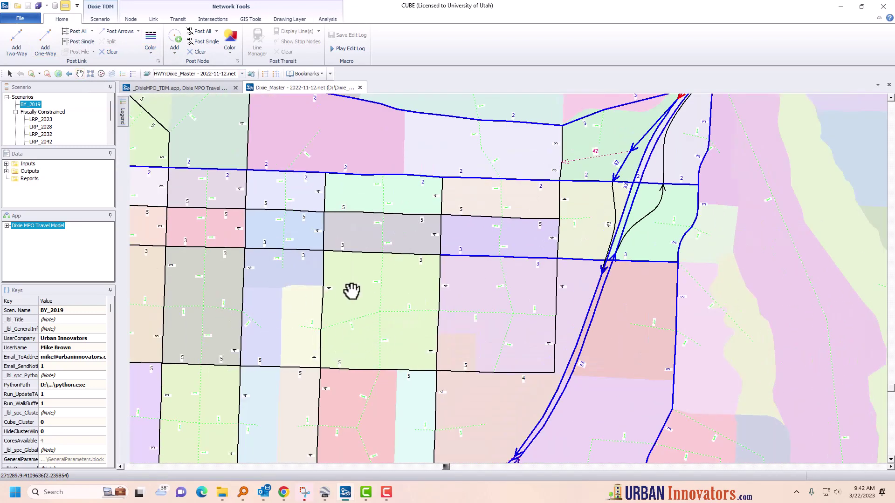
pyautogui.scroll(-2, 352, 292)
pyautogui.scroll(-2, 385, 266)
pyautogui.scroll(4, 498, 242)
pyautogui.moveTo(497, 241); pyautogui.dragTo(327, 254)
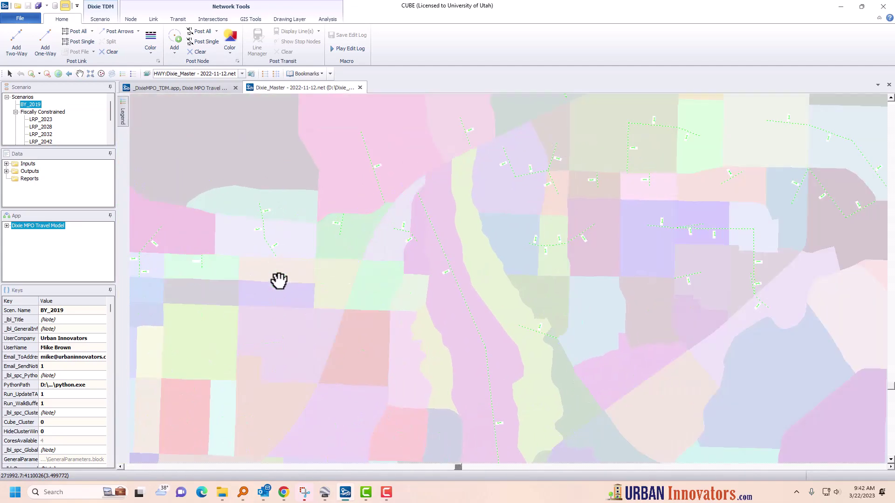
pyautogui.scroll(3, 384, 249)
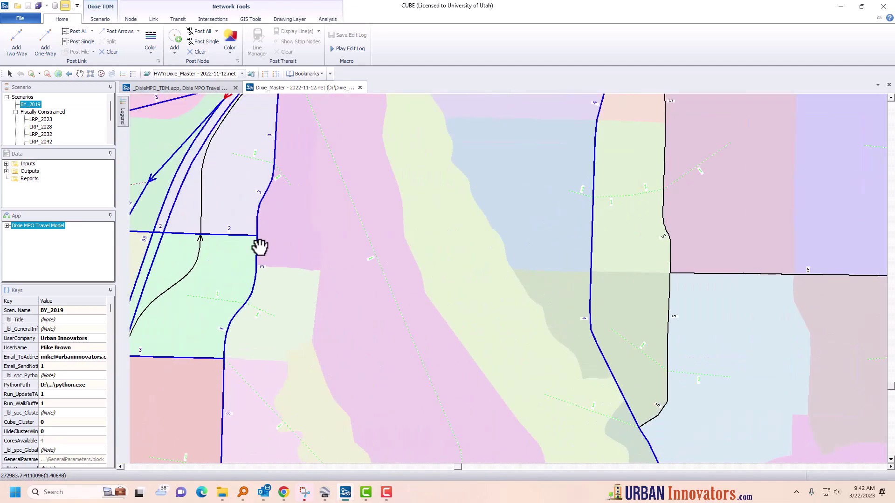
pyautogui.moveTo(259, 244); pyautogui.dragTo(452, 248)
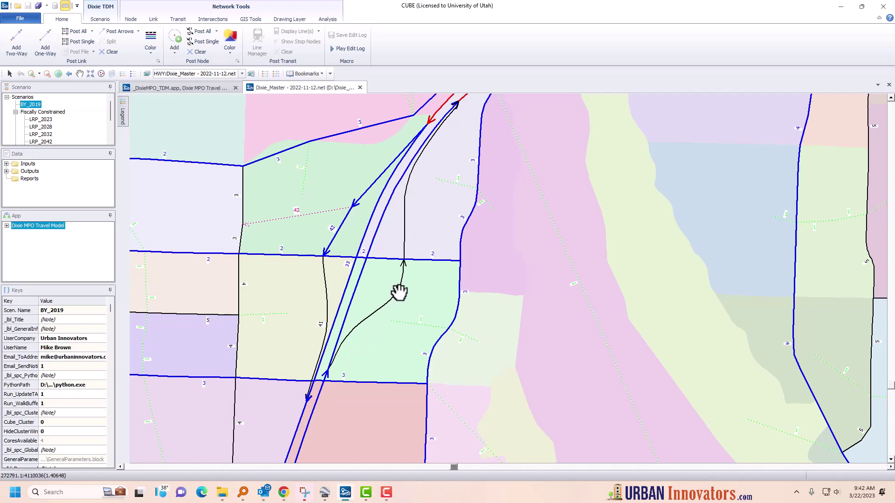
pyautogui.scroll(-3, 400, 292)
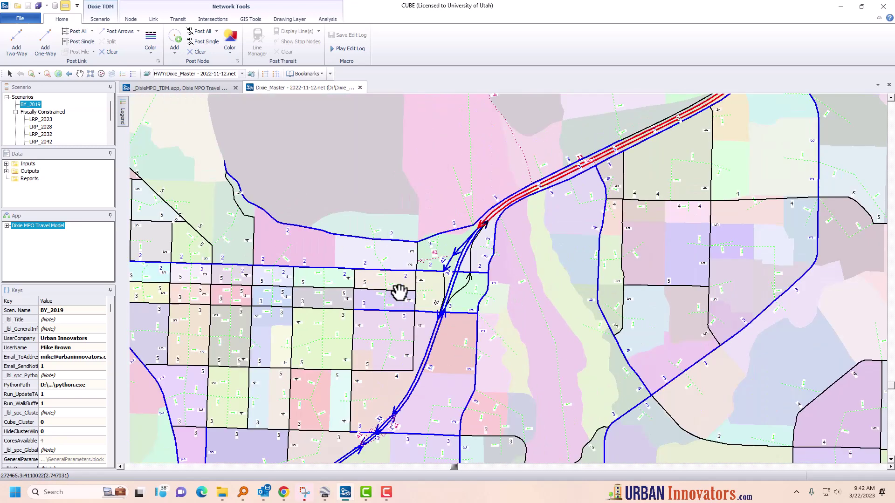
pyautogui.scroll(-1, 400, 294)
pyautogui.moveTo(343, 303); pyautogui.dragTo(398, 259)
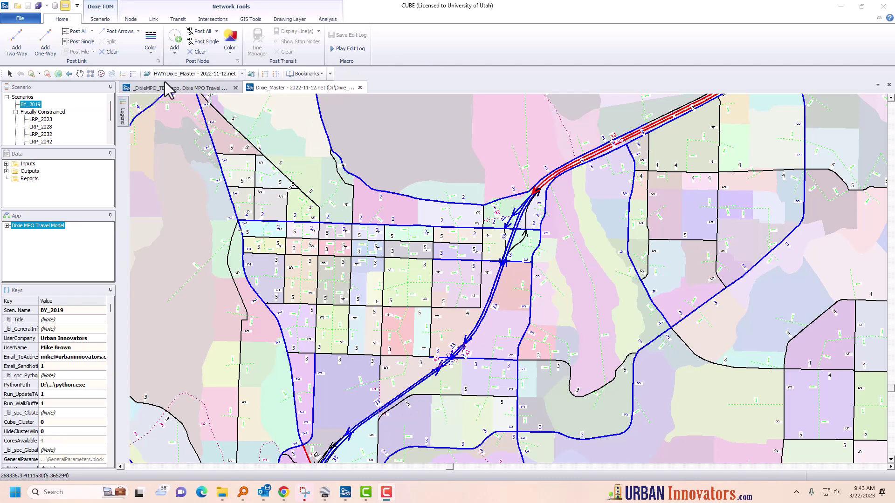
# Replace the PNR_19 > 0 node colour rule with a PNR_2019 rule drawn as size-20 red dots.
pyautogui.click(231, 42)
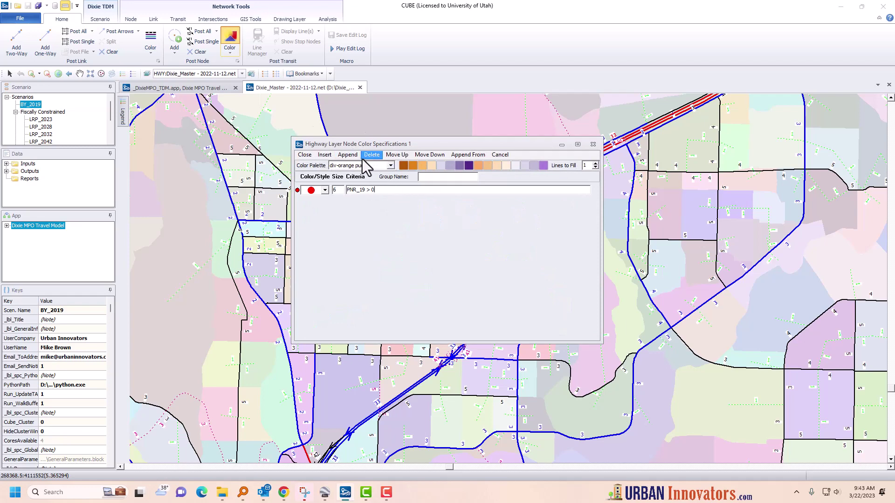
pyautogui.click(376, 155)
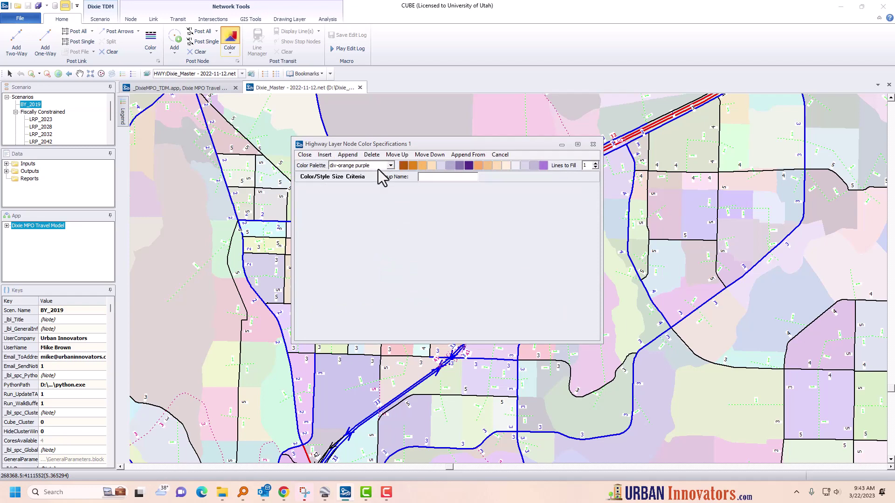
pyautogui.click(346, 155)
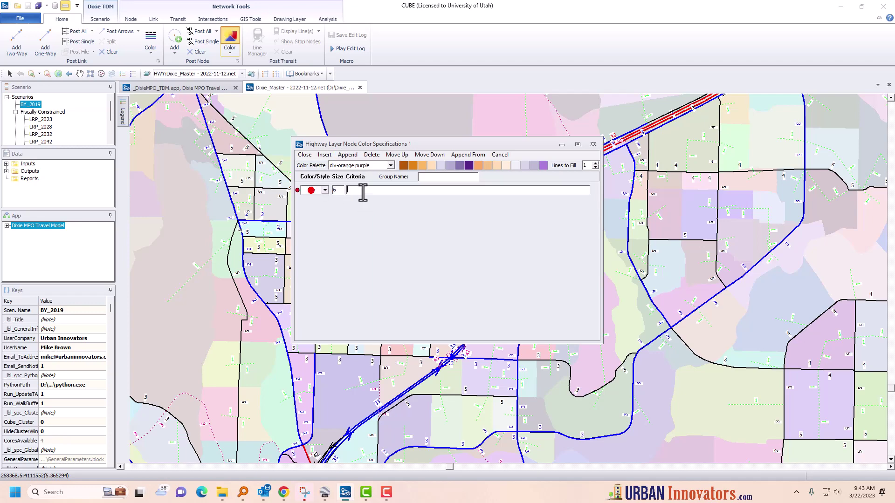
pyautogui.rightClick(363, 191)
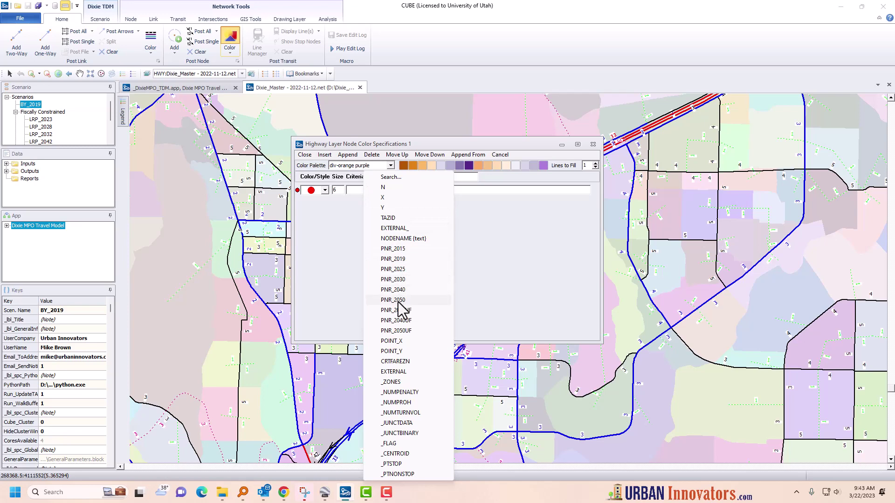
pyautogui.click(399, 260)
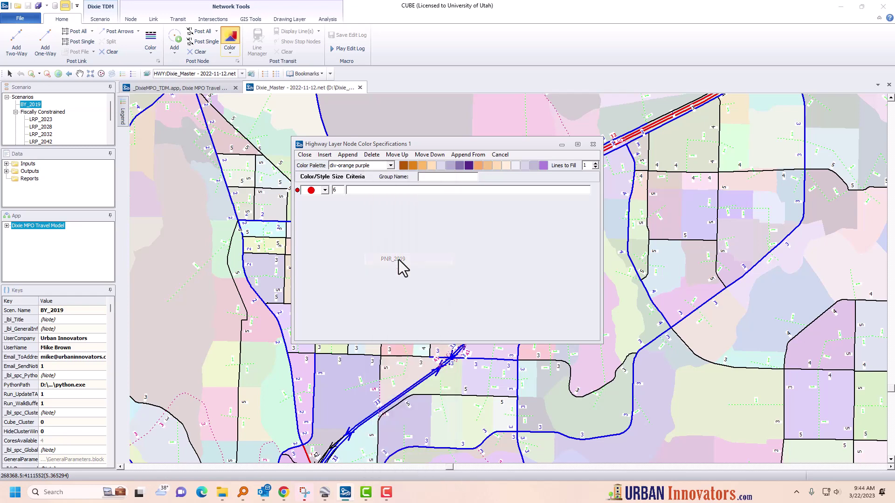
pyautogui.click(380, 194)
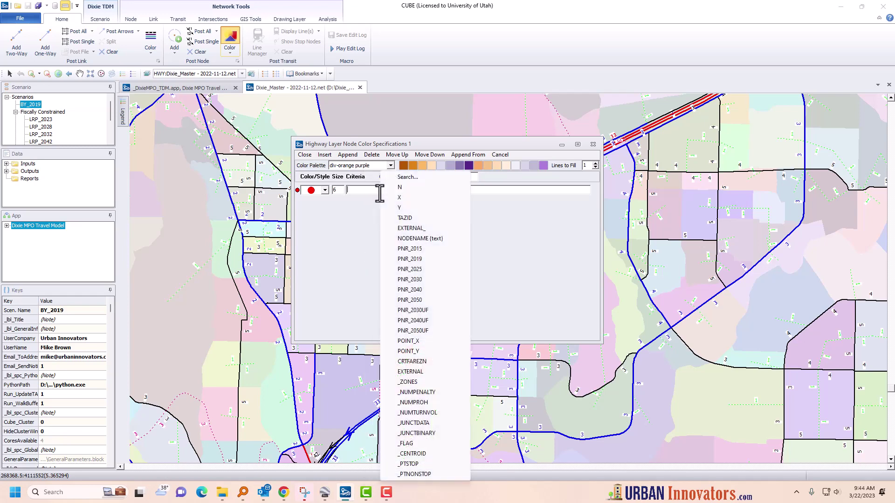
pyautogui.click(418, 260)
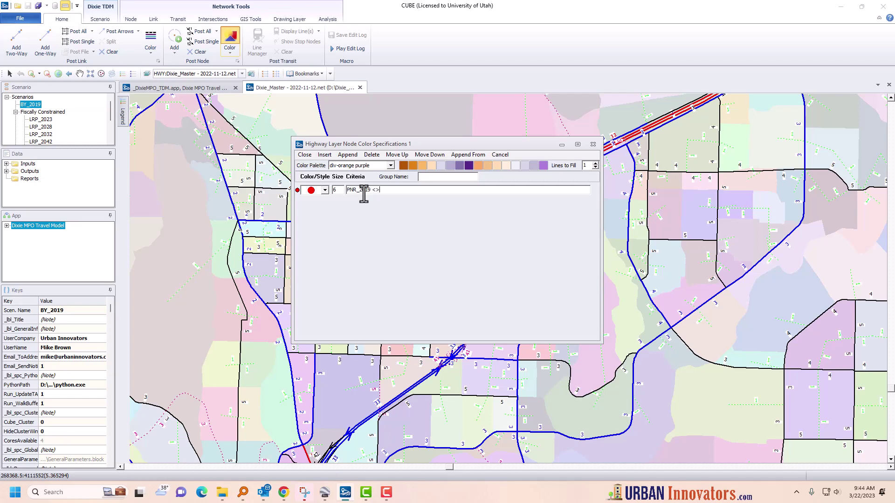
pyautogui.doubleClick(335, 191)
pyautogui.click(304, 155)
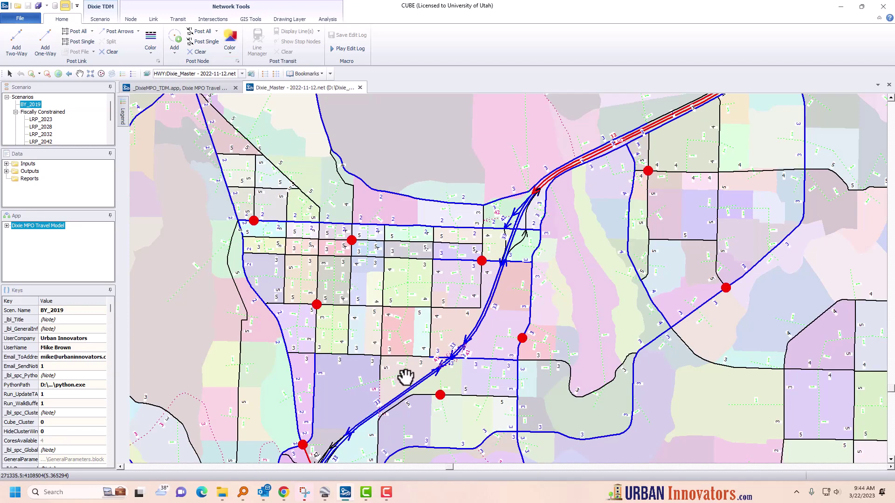
pyautogui.scroll(-1, 403, 373)
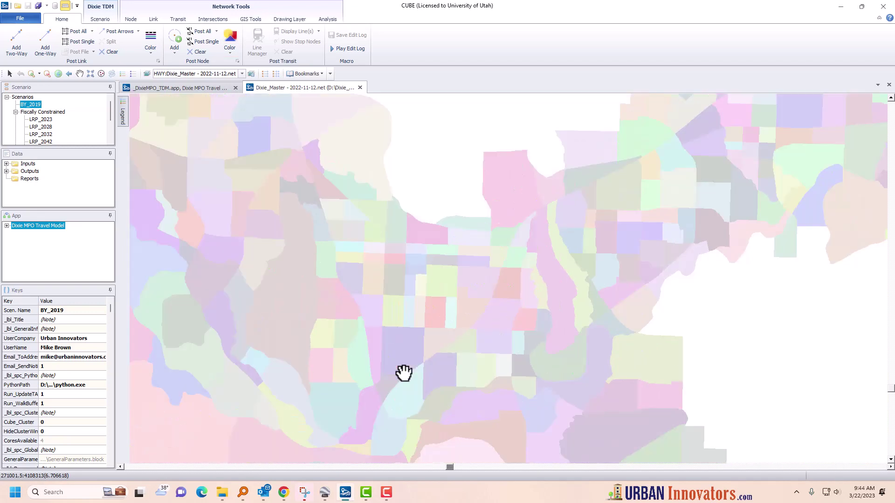
pyautogui.scroll(-1, 404, 373)
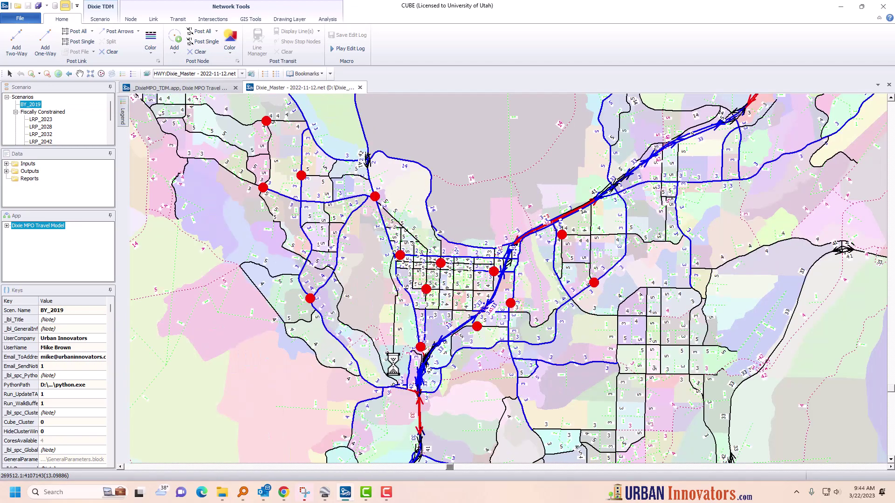
pyautogui.scroll(-1, 403, 373)
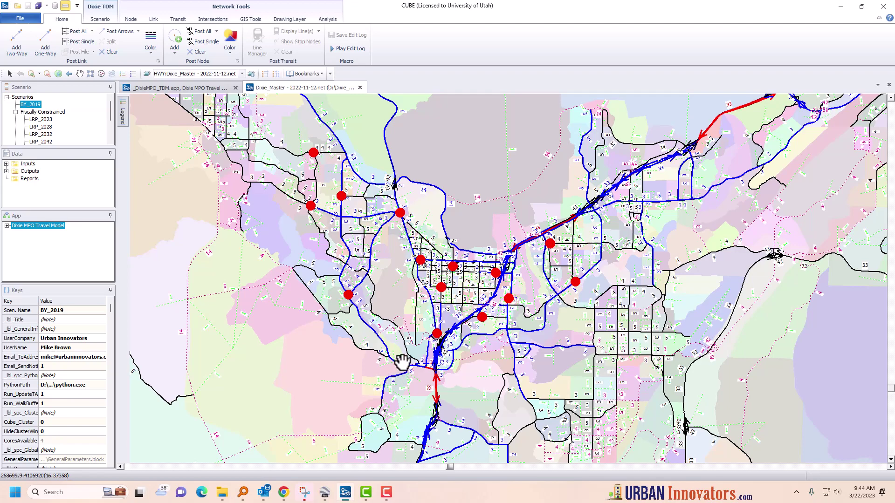
pyautogui.scroll(2, 392, 357)
pyautogui.scroll(1, 392, 353)
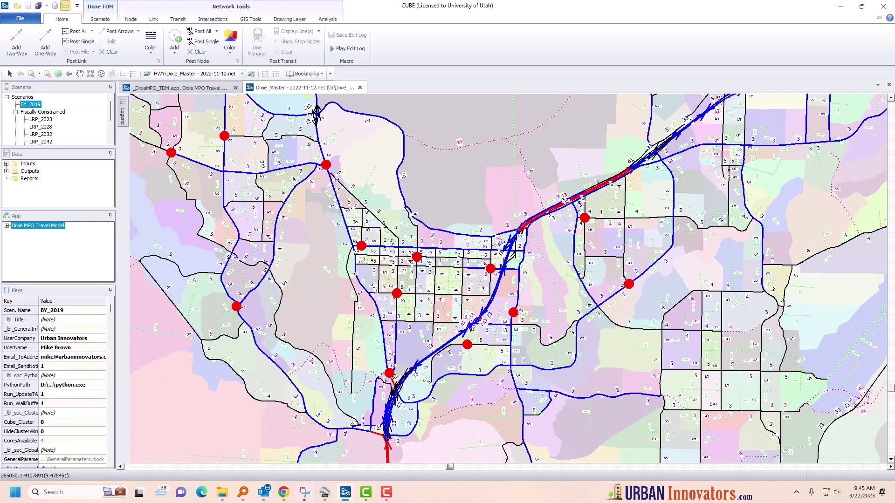
pyautogui.scroll(-2, 509, 279)
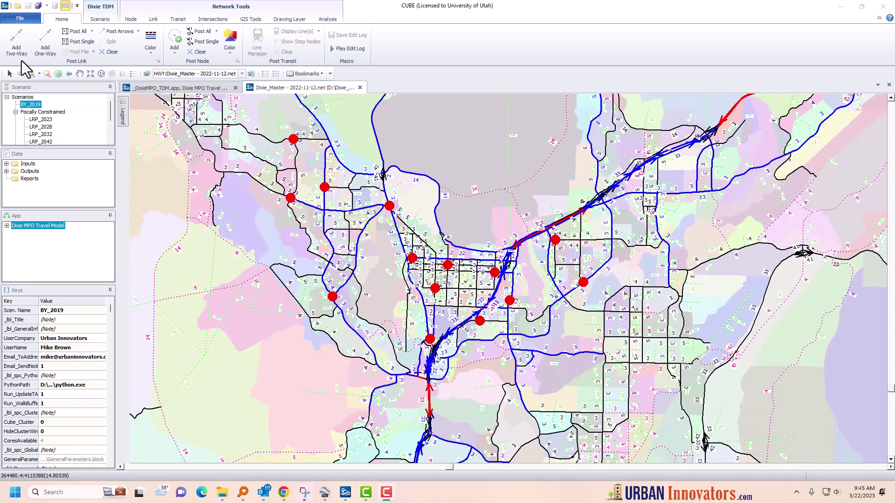
# Reapply the Node Color Specifications so park-and-ride nodes redraw as smaller red dots.
pyautogui.click(230, 39)
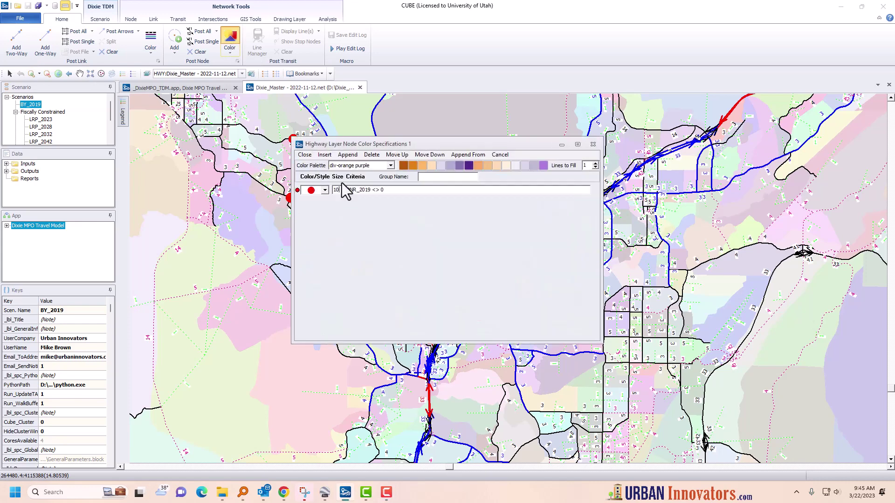
pyautogui.click(304, 155)
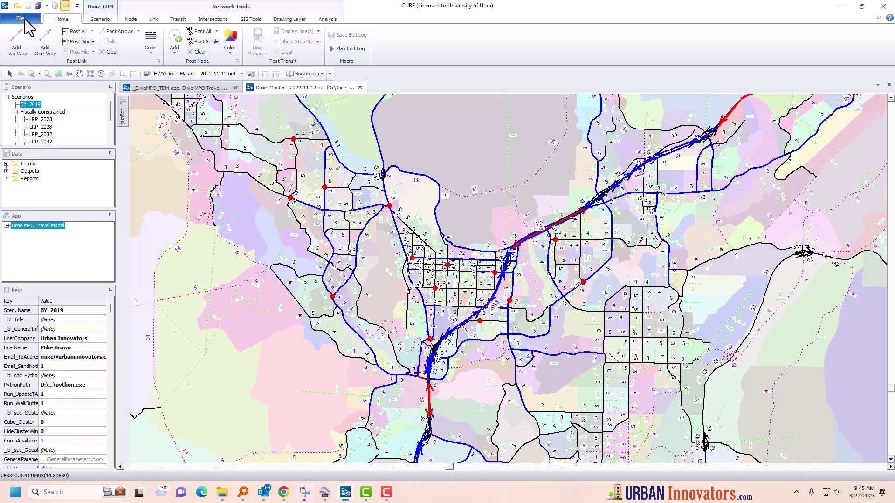
# Save the project as Dixie_Master - 2022-11-12.VPR in 3_Highway, overwriting the existing file.
pyautogui.click(24, 19)
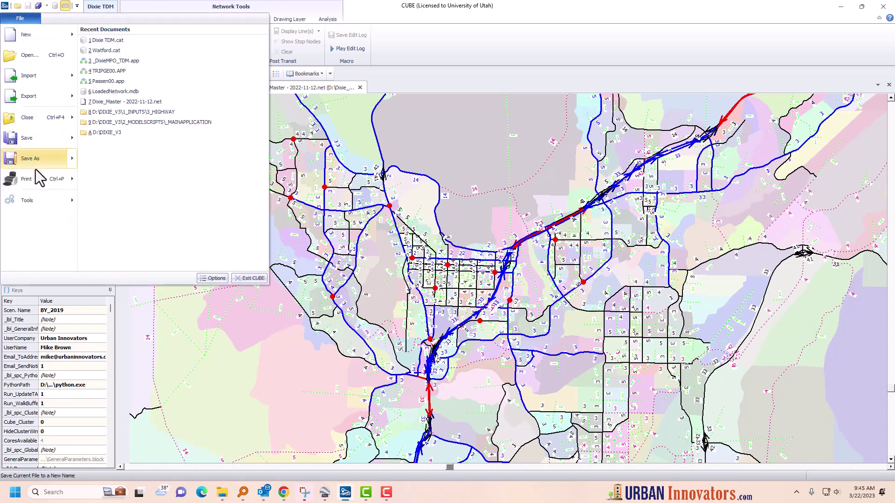
pyautogui.moveTo(35, 159)
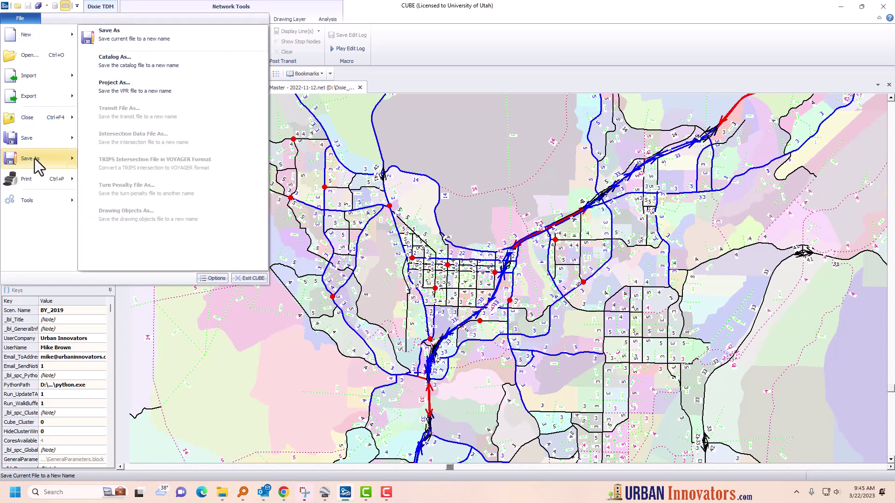
pyautogui.click(112, 84)
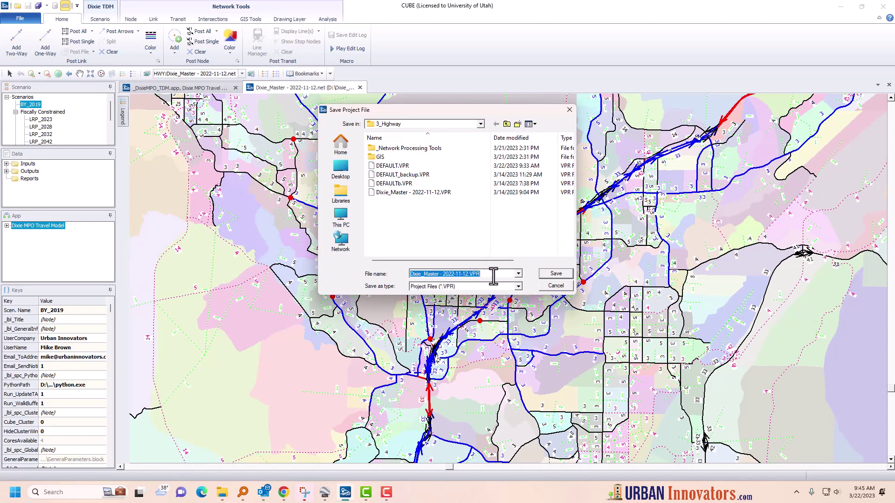
pyautogui.click(556, 274)
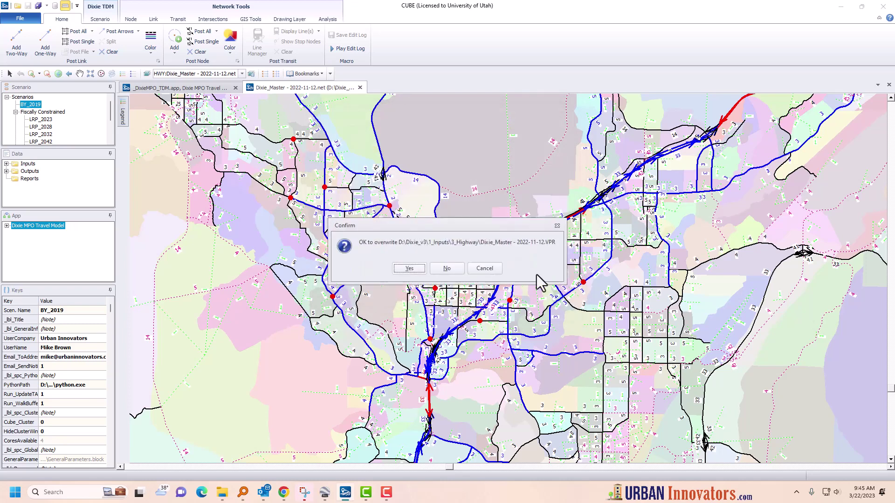
pyautogui.click(416, 269)
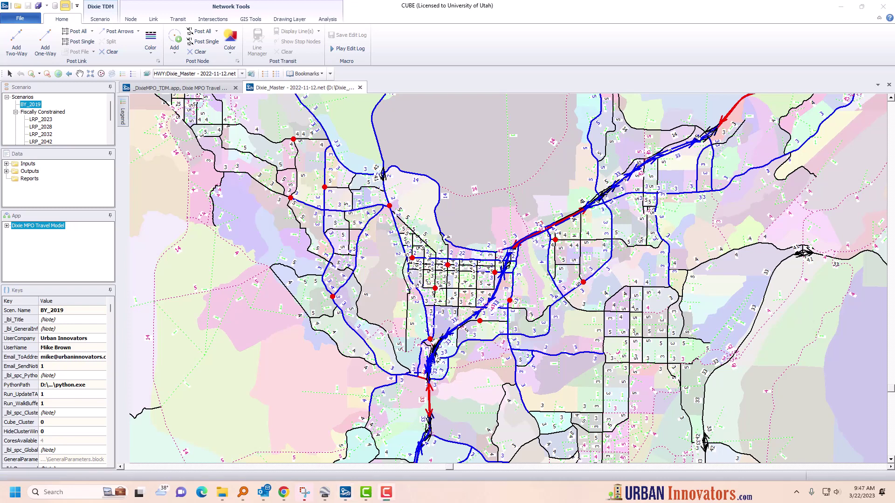
# Name the node colour set's group PNR_2019 in the node colour settings.
pyautogui.click(231, 54)
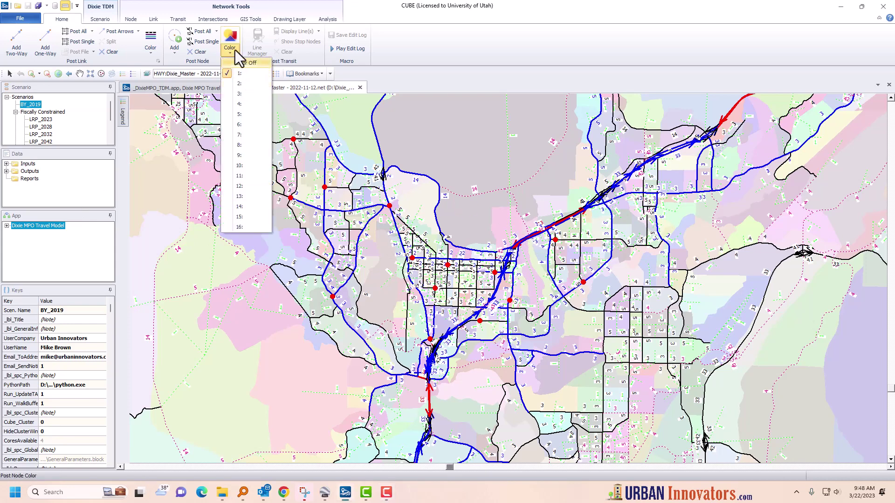
pyautogui.click(233, 45)
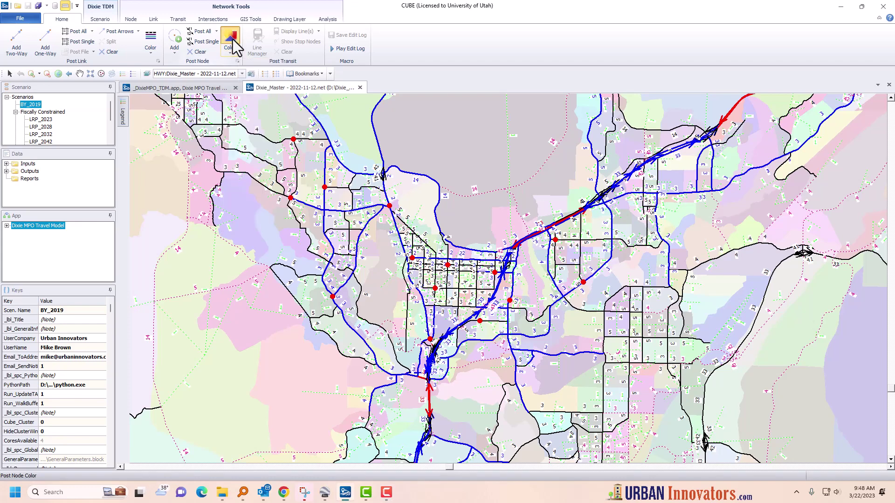
pyautogui.click(233, 41)
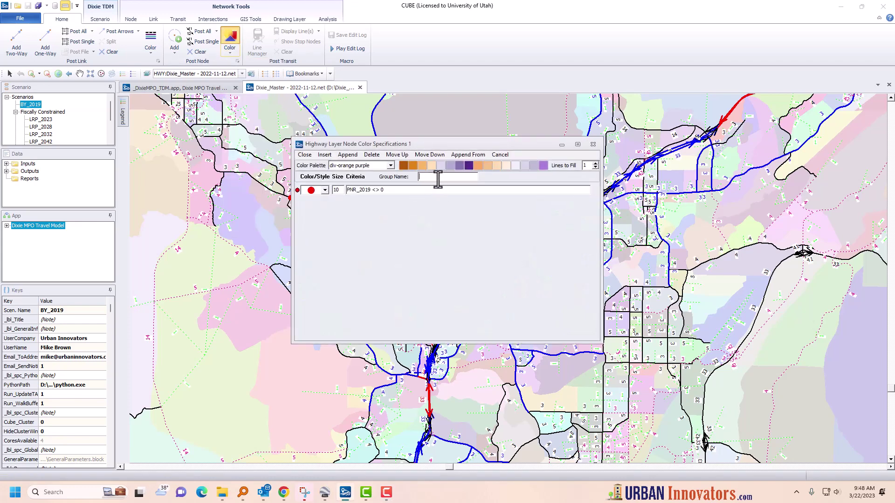
pyautogui.doubleClick(356, 189)
pyautogui.hotkey('ctrl', 'c')
pyautogui.click(436, 178)
pyautogui.hotkey('ctrl', 'v')
pyautogui.click(304, 155)
# Turn off the PNR_2019 node colouring and choose an empty link colour set.
pyautogui.click(230, 53)
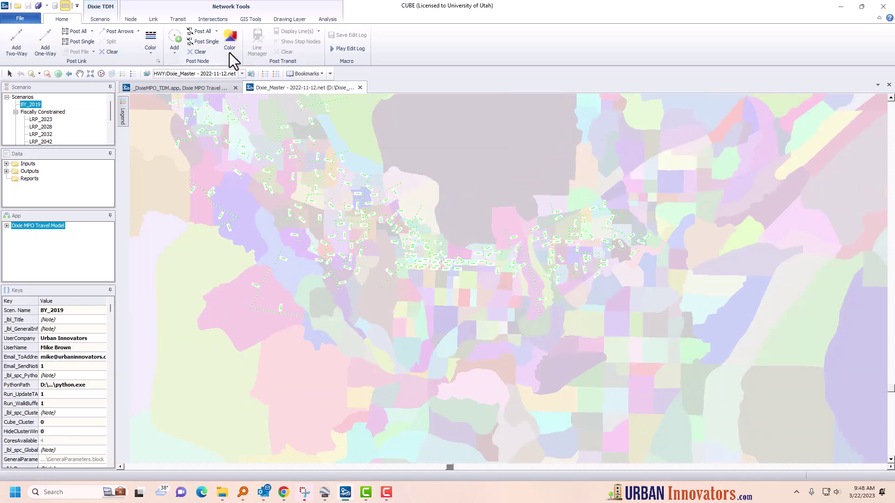
pyautogui.click(229, 52)
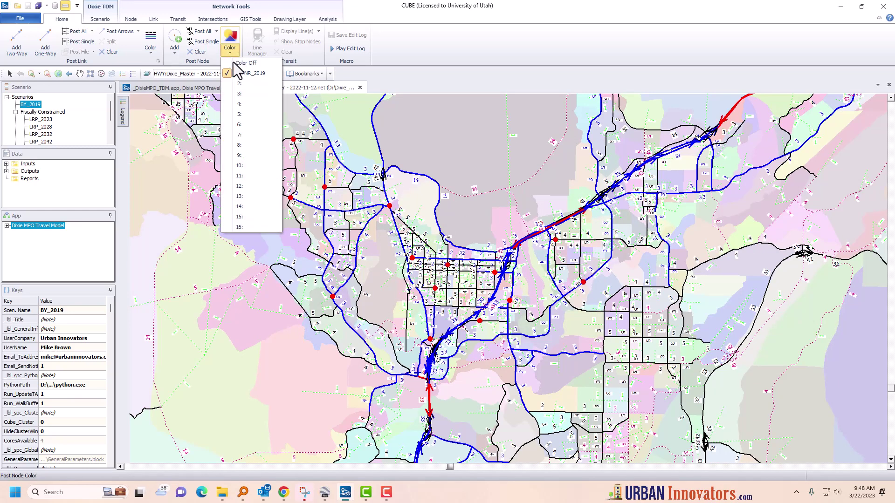
pyautogui.click(239, 73)
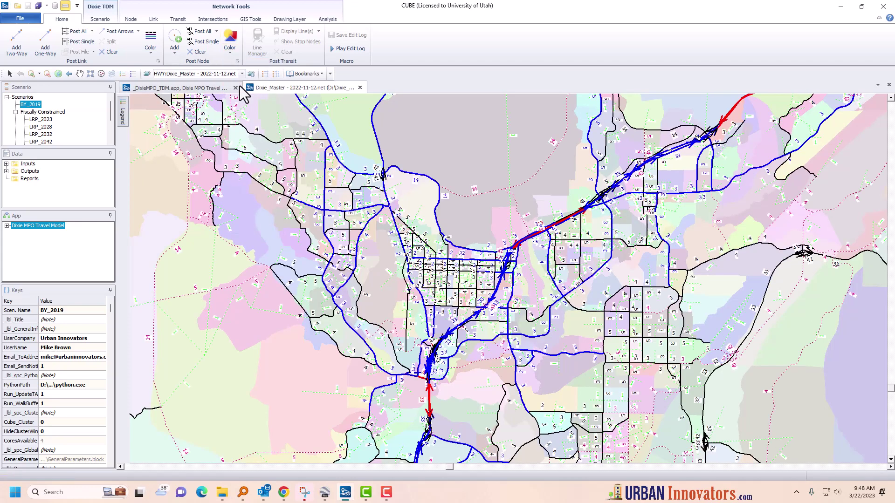
pyautogui.click(149, 54)
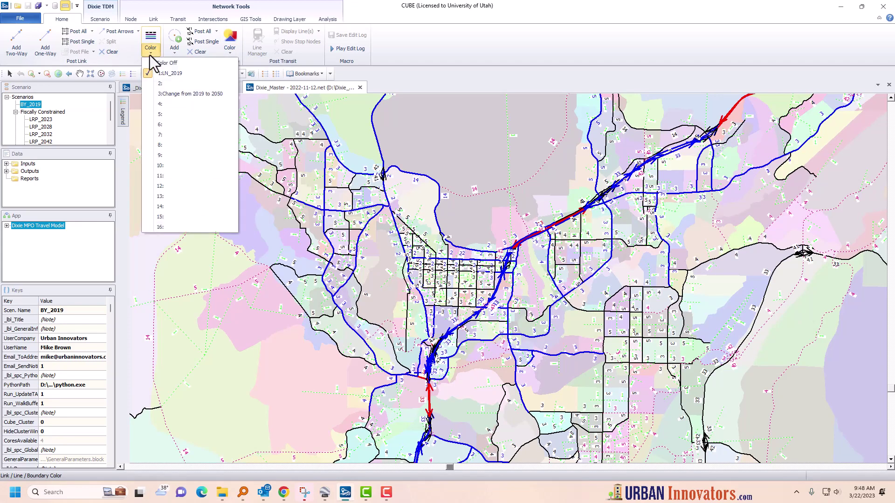
pyautogui.click(162, 106)
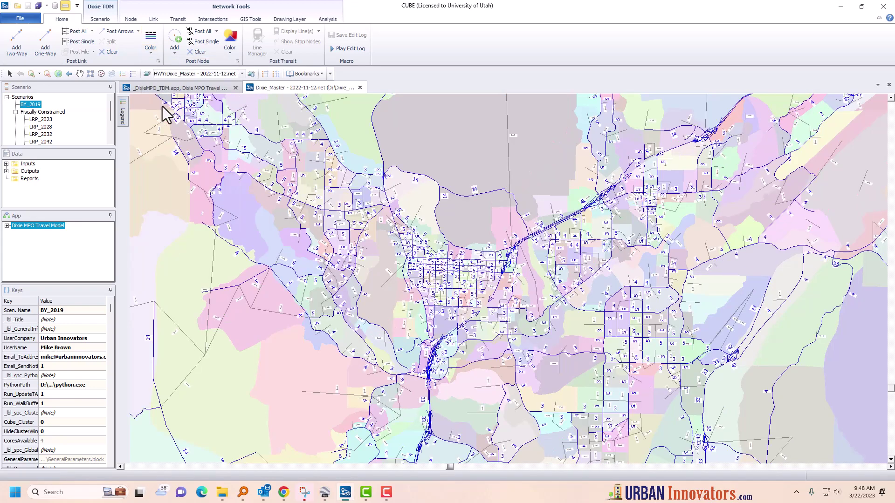
# Post FT23_50 functional-type values on the links, naming the posting set FT23_50.
pyautogui.click(77, 32)
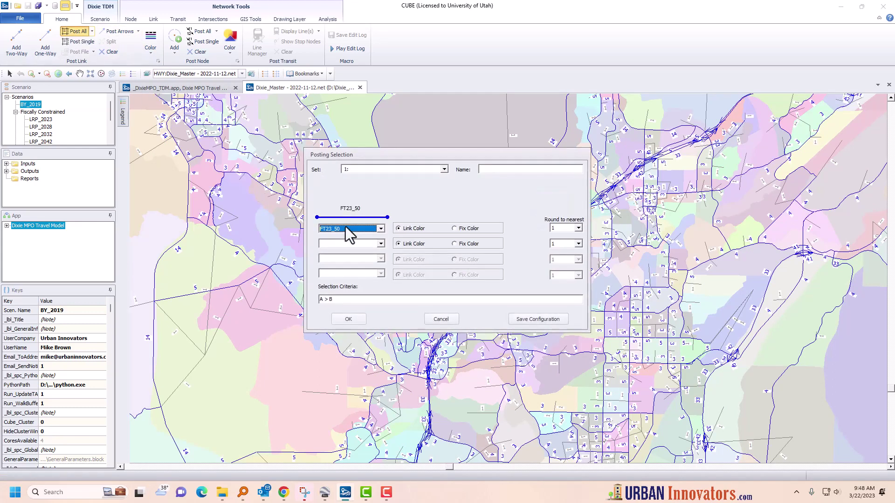
pyautogui.click(491, 170)
pyautogui.write('FT23_50')
pyautogui.press('Return')
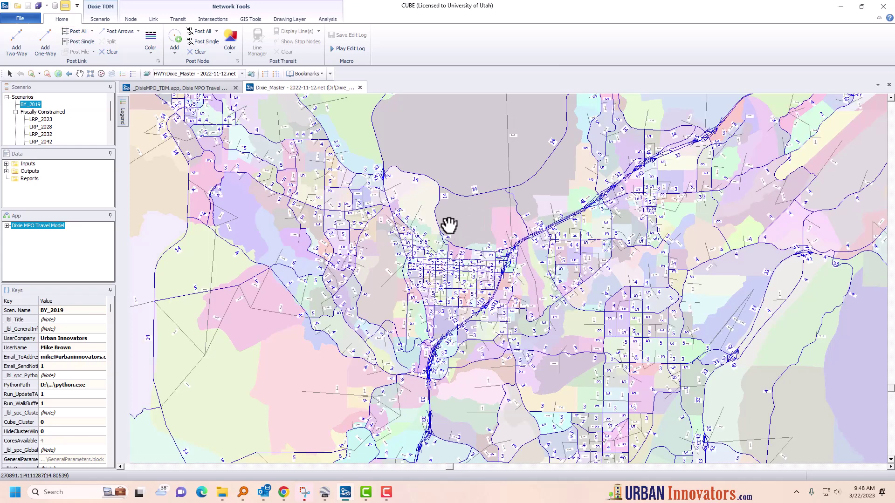
pyautogui.click(91, 31)
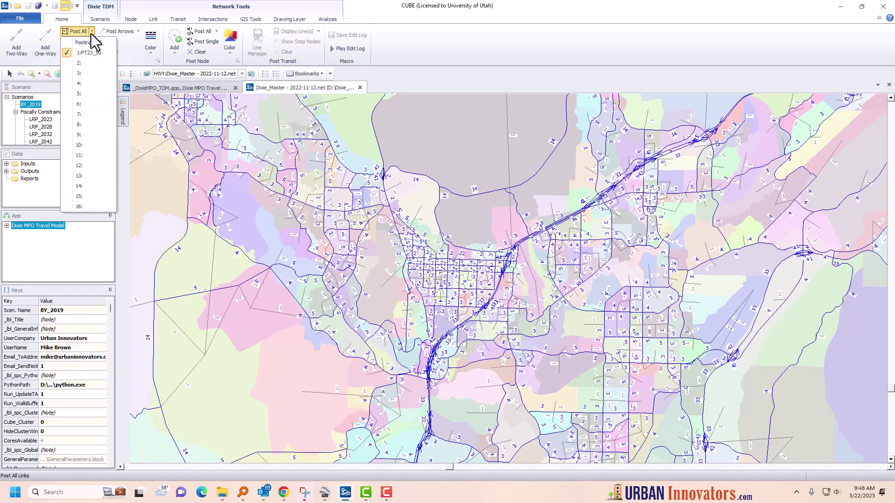
# Clear link labels with empty posting set 2 and hide the taz.shp boundary layer.
pyautogui.click(82, 66)
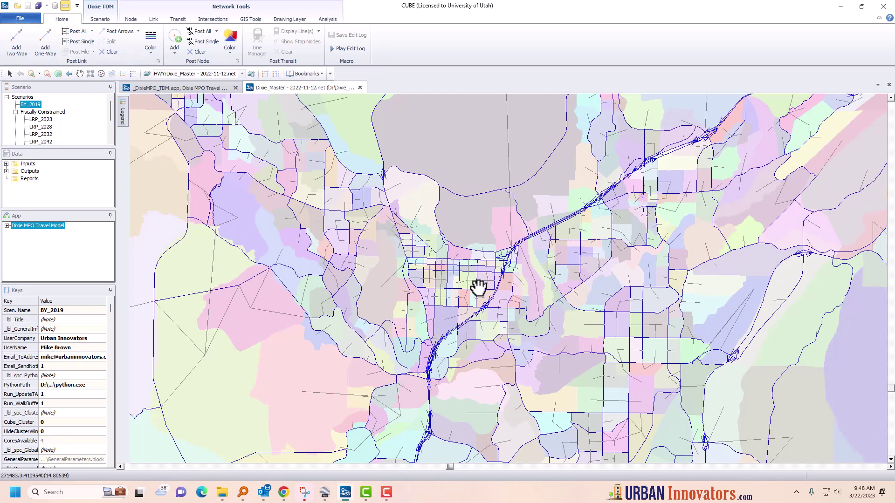
pyautogui.click(147, 74)
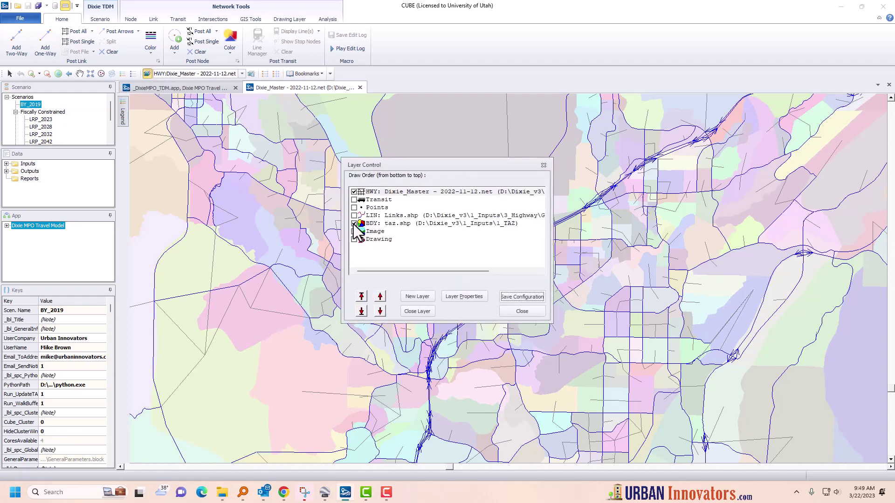
pyautogui.click(354, 225)
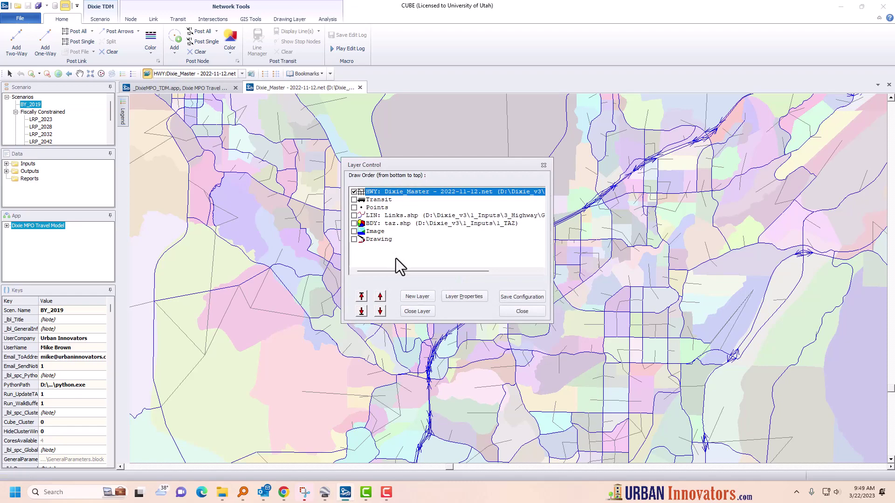